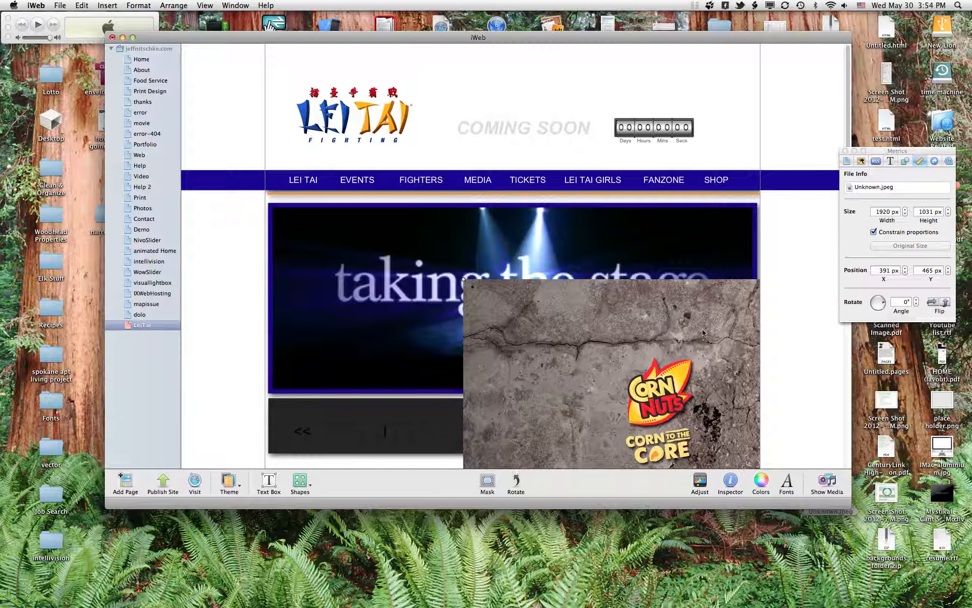
Step: Move the concrete wall image to X -463 px, Y 290 px so its upper edge meets the blue navigation bar
{"action": "left_click_drag", "start_coordinate": [703, 333], "coordinate": [490, 270]}
{"action": "left_click_drag", "start_coordinate": [709, 292], "coordinate": [551, 287]}
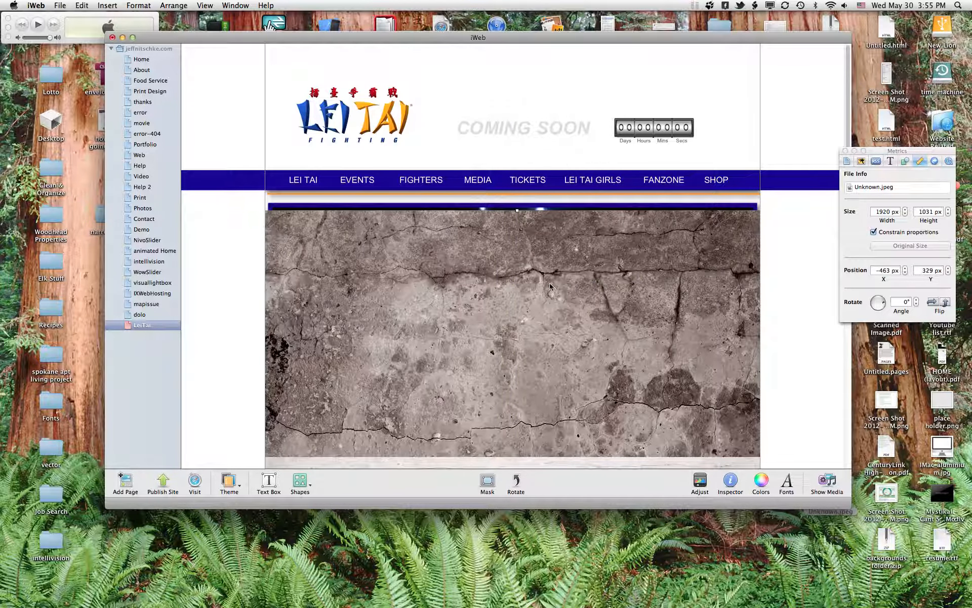
{"action": "key", "text": "Up"}
{"action": "key", "text": "Up"}
{"action": "key", "text": "Up"}
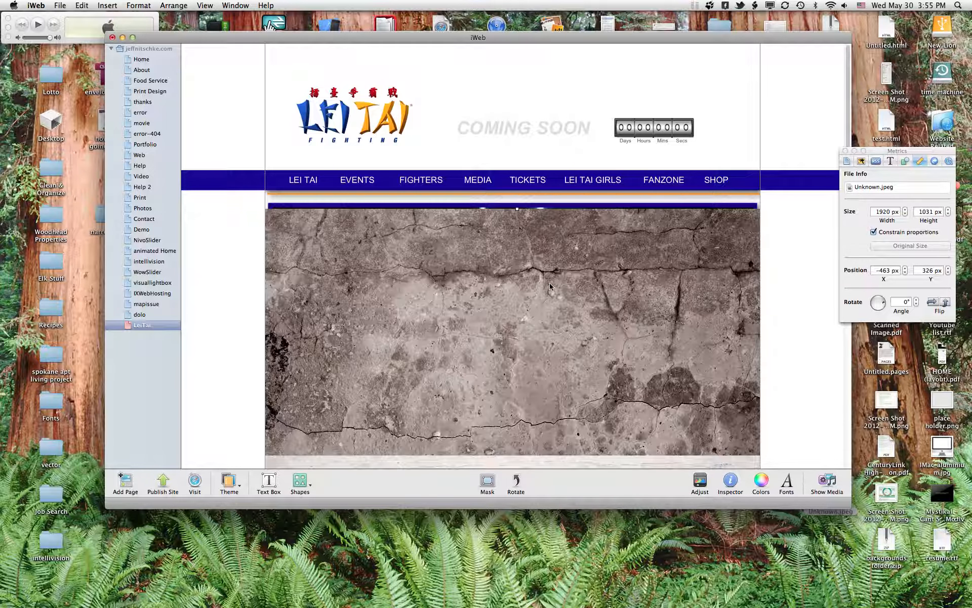
{"action": "key", "text": "Up"}
{"action": "key", "text": "Up"}
{"action": "key", "text": "Up"}
{"action": "key", "text": "Up"}
{"action": "key", "text": "Up"}
{"action": "key", "text": "Up"}
{"action": "key", "text": "Up"}
{"action": "key", "text": "Up"}
{"action": "key", "text": "Up"}
{"action": "key", "text": "Up"}
{"action": "key", "text": "Up"}
{"action": "key", "text": "Up"}
{"action": "key", "text": "Up"}
{"action": "key", "text": "Up"}
{"action": "key", "text": "Up"}
{"action": "key", "text": "Up"}
{"action": "key", "text": "Up"}
{"action": "key", "text": "Up"}
{"action": "key", "text": "Up"}
{"action": "key", "text": "Up"}
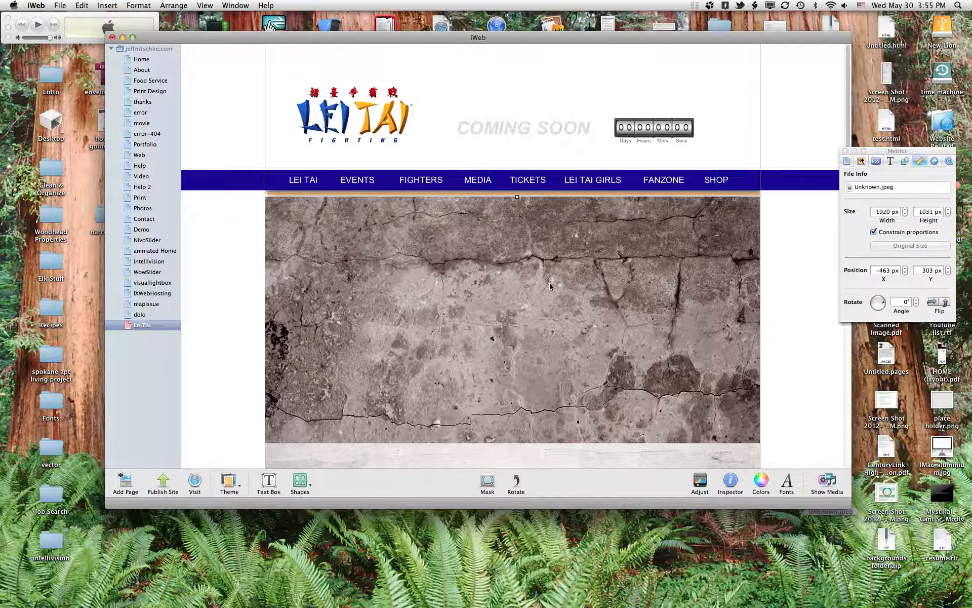
{"action": "key", "text": "Up"}
{"action": "key", "text": "Up"}
{"action": "key", "text": "Up"}
{"action": "key", "text": "Up"}
{"action": "key", "text": "Up"}
{"action": "key", "text": "Up"}
{"action": "key", "text": "Up"}
{"action": "key", "text": "Up"}
{"action": "key", "text": "Up"}
{"action": "key", "text": "Up"}
{"action": "key", "text": "Up"}
{"action": "key", "text": "Up"}
{"action": "key", "text": "Up"}
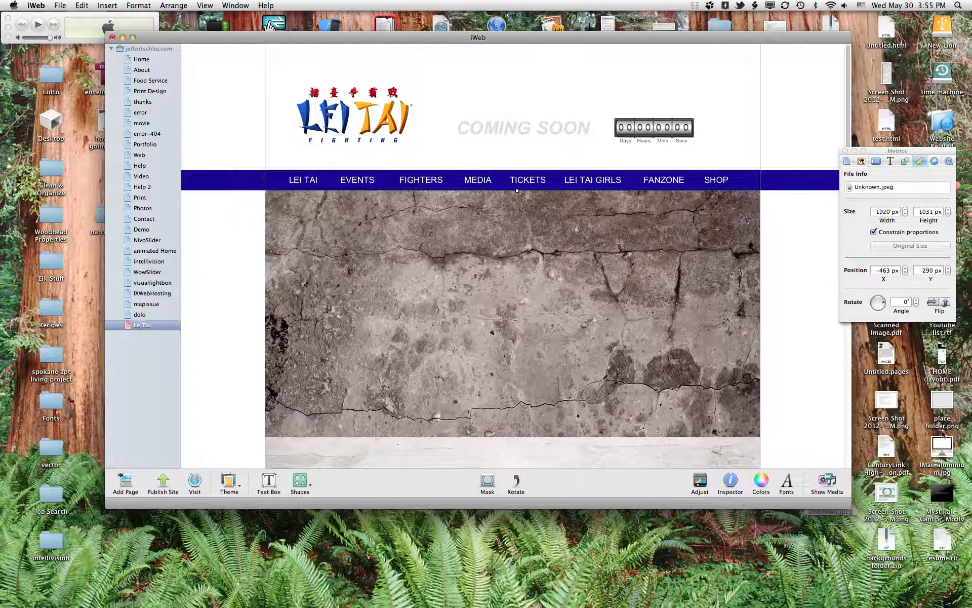
Step: Enlarge the document window to show more of the page and display the page layout settings
{"action": "left_click_drag", "start_coordinate": [845, 507], "coordinate": [892, 601]}
{"action": "scroll", "coordinate": [614, 400], "scroll_direction": "down", "scroll_amount": 5}
{"action": "scroll", "coordinate": [614, 403], "scroll_direction": "down", "scroll_amount": 12}
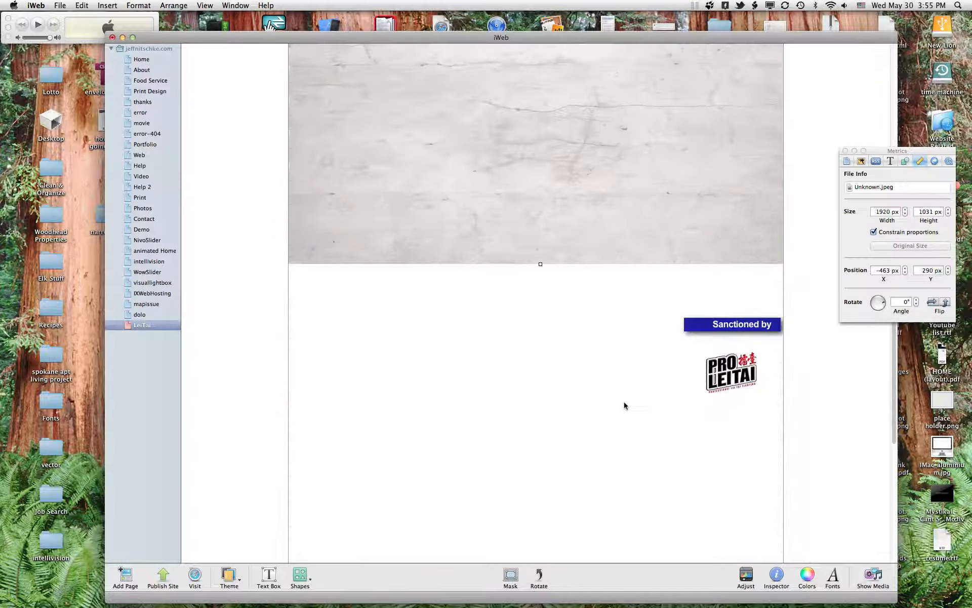
{"action": "scroll", "coordinate": [606, 262], "scroll_direction": "up", "scroll_amount": 12}
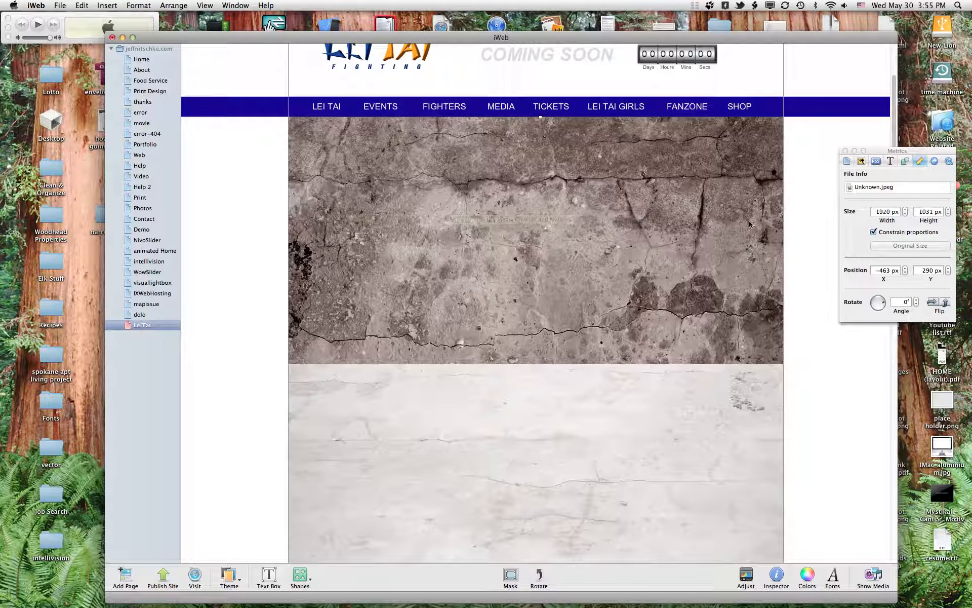
{"action": "left_click", "coordinate": [847, 162]}
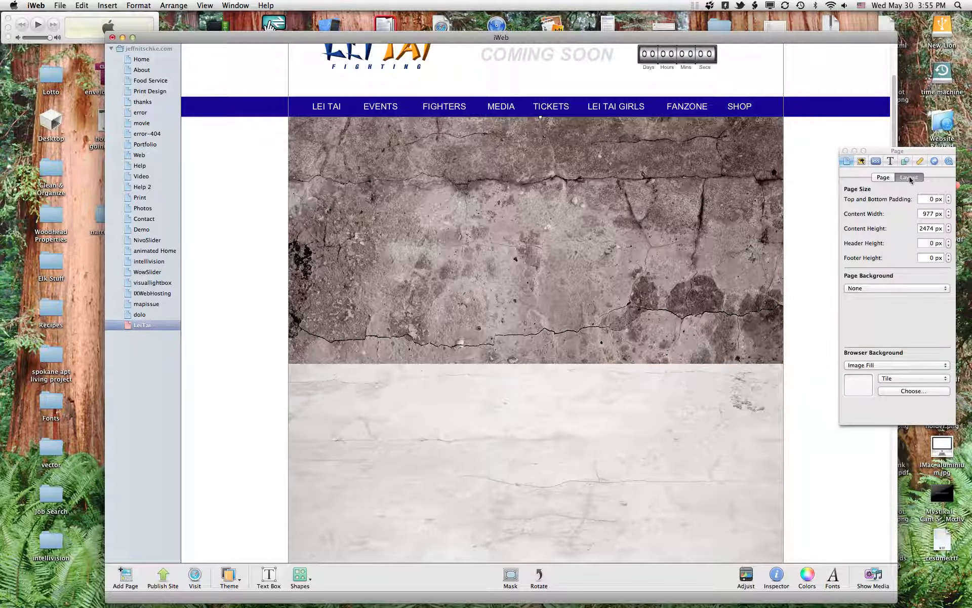
Step: Increase the page's content width to 1021 px
{"action": "left_click", "coordinate": [950, 213]}
{"action": "left_click", "coordinate": [950, 212]}
{"action": "left_click", "coordinate": [950, 212]}
{"action": "left_click", "coordinate": [949, 212]}
{"action": "left_click", "coordinate": [950, 213]}
{"action": "left_click", "coordinate": [950, 212]}
{"action": "left_click", "coordinate": [950, 212]}
{"action": "left_click", "coordinate": [949, 212]}
{"action": "left_click", "coordinate": [950, 213]}
{"action": "left_click", "coordinate": [949, 212]}
{"action": "left_click", "coordinate": [950, 212]}
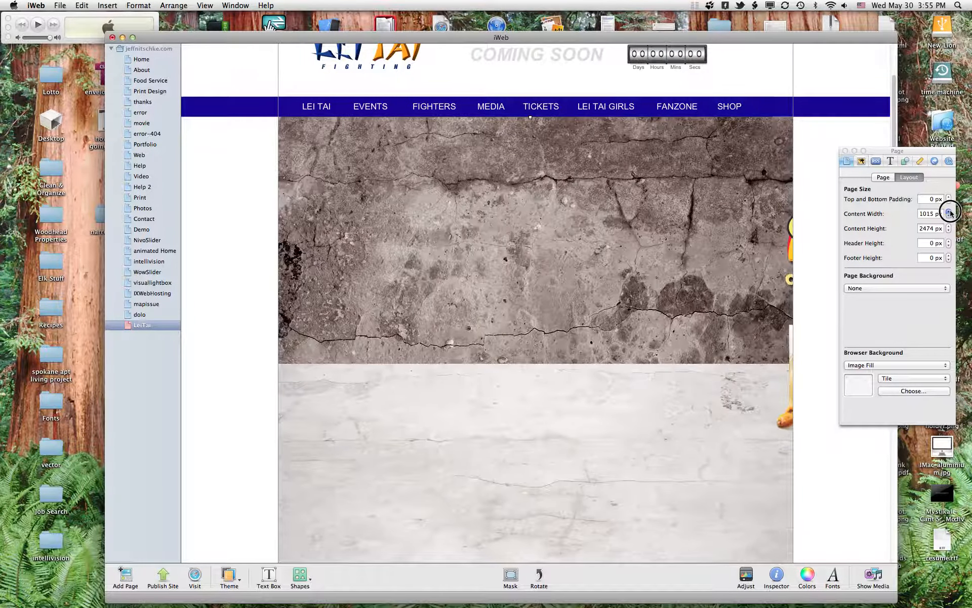
{"action": "left_click", "coordinate": [950, 212]}
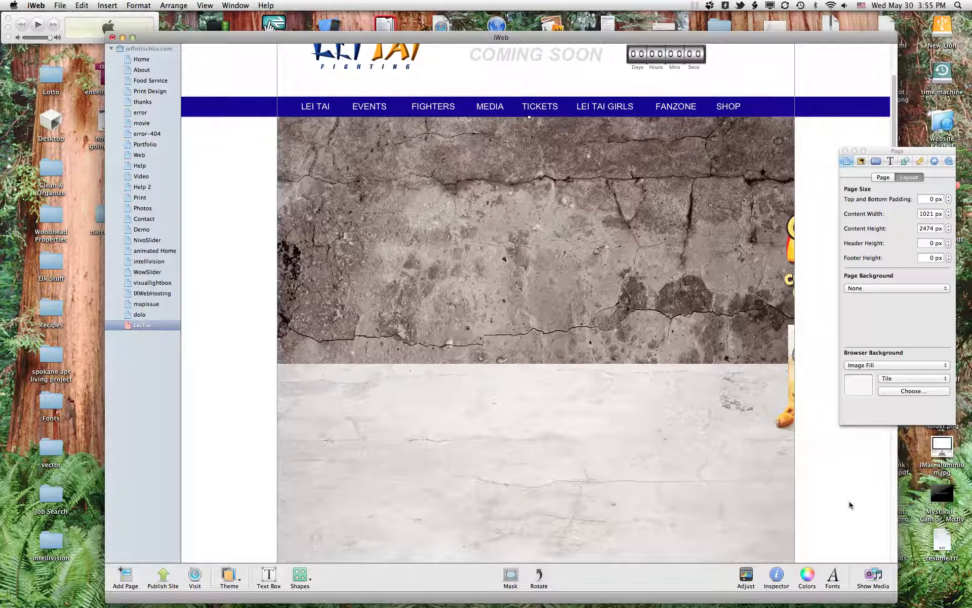
Step: Send the concrete wall image behind all other objects and set the page's content width to 2000 px
{"action": "right_click", "coordinate": [468, 250]}
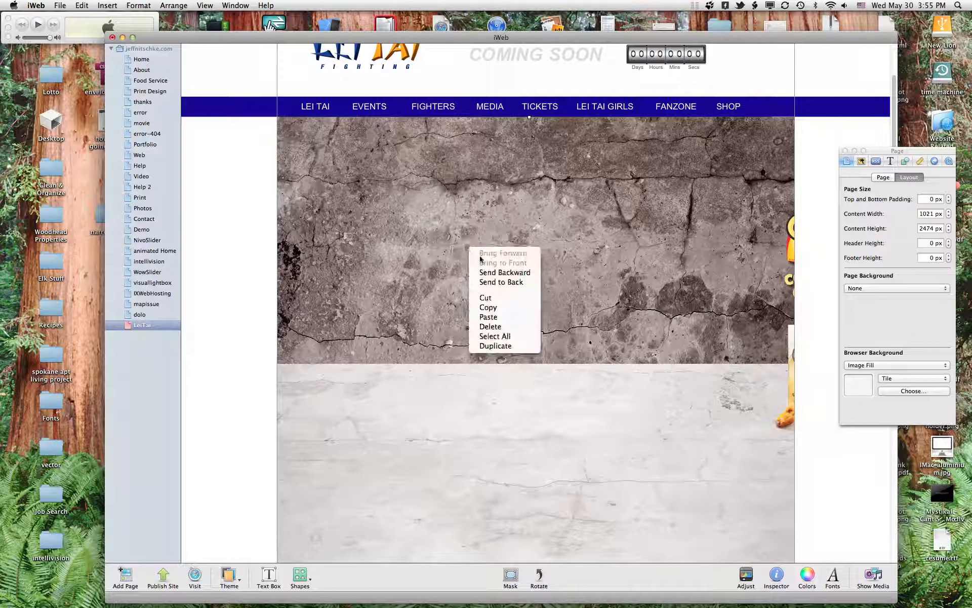
{"action": "left_click", "coordinate": [496, 284]}
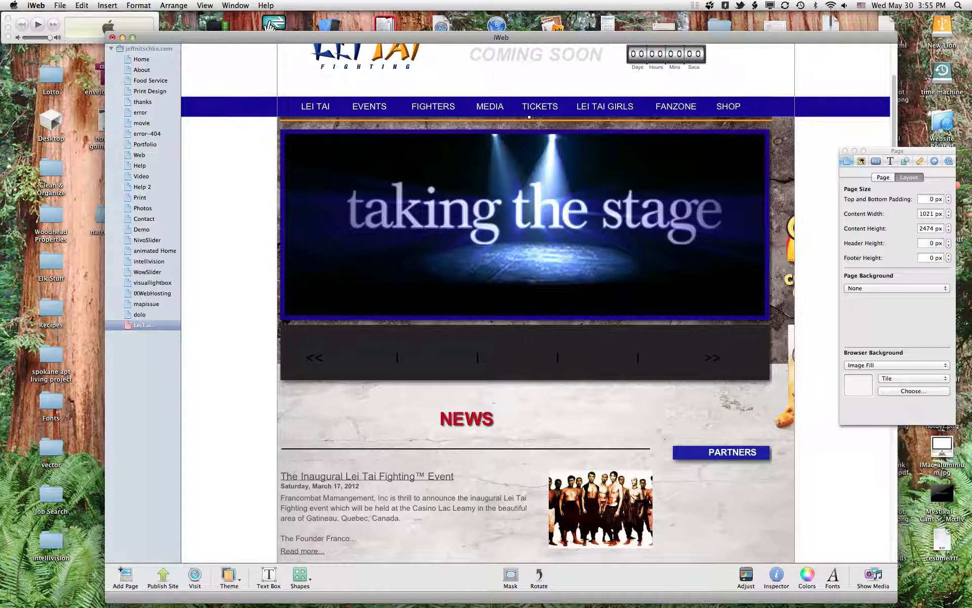
{"action": "left_click", "coordinate": [927, 213]}
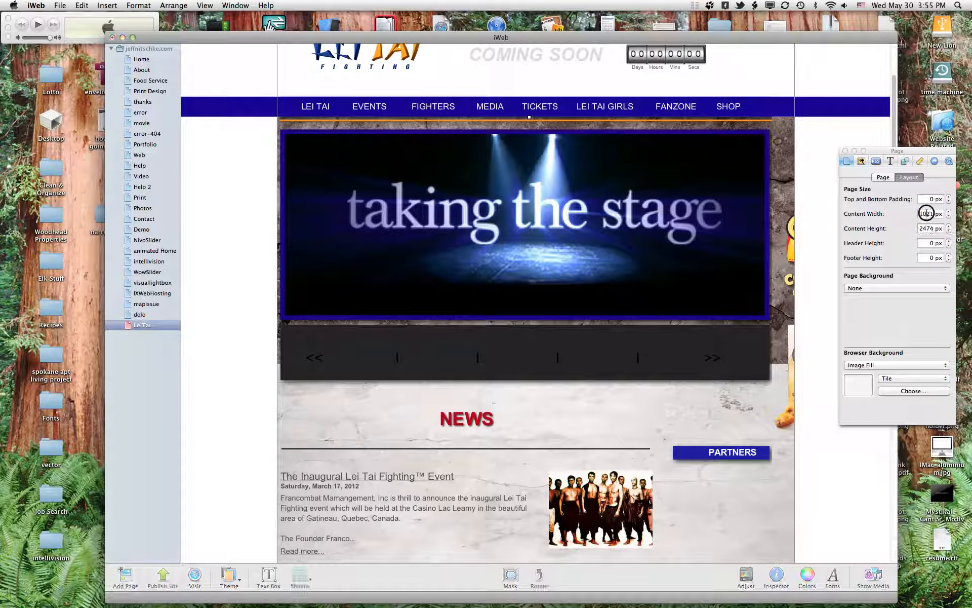
{"action": "type", "text": "2000"}
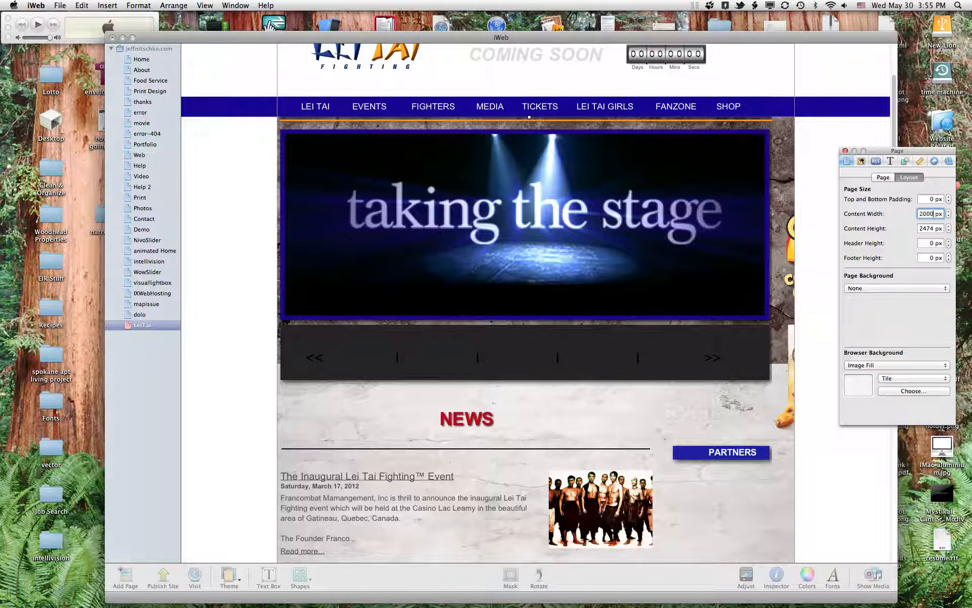
{"action": "left_click", "coordinate": [923, 228]}
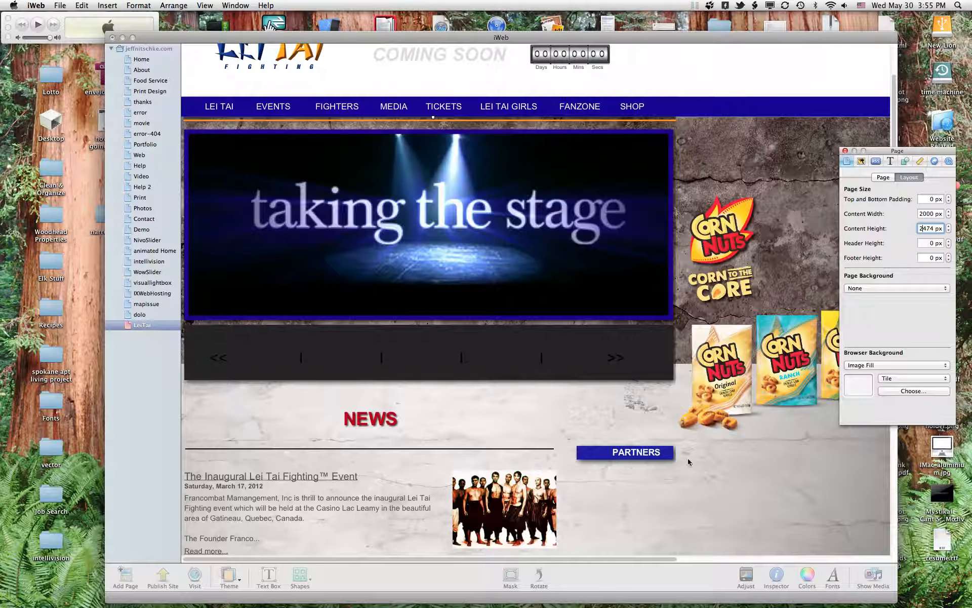
{"action": "left_click_drag", "start_coordinate": [381, 560], "coordinate": [629, 565]}
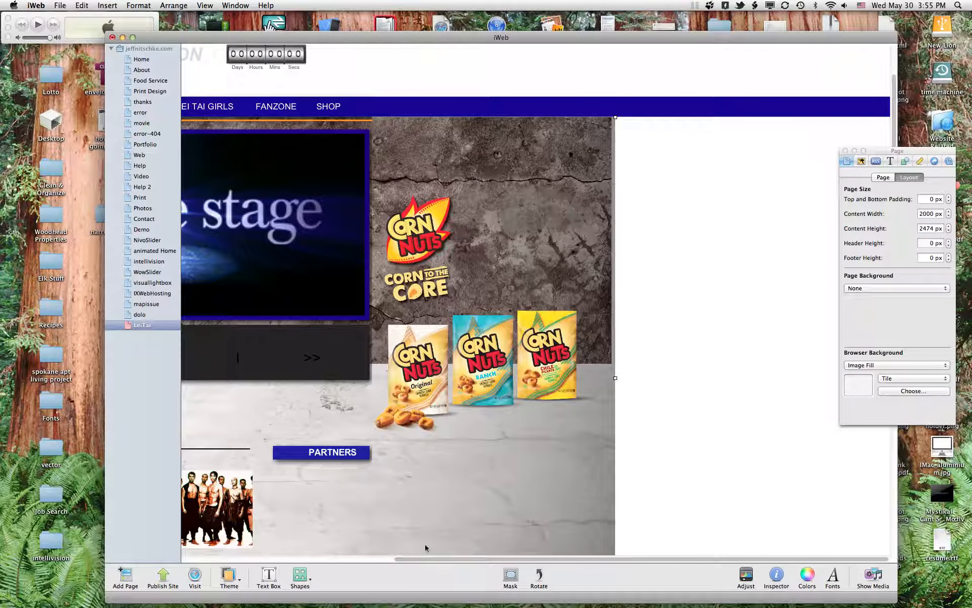
{"action": "left_click_drag", "start_coordinate": [459, 559], "coordinate": [103, 529]}
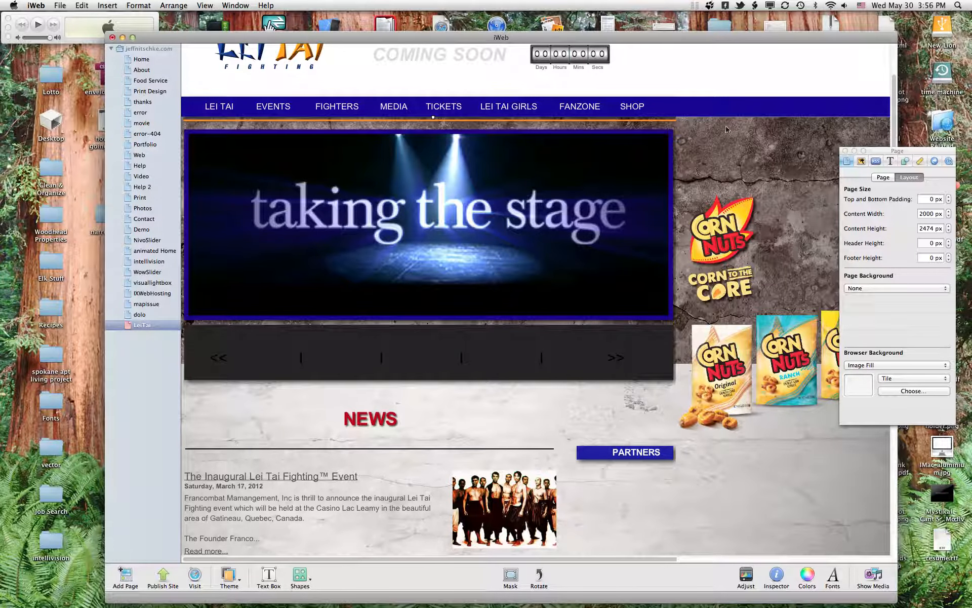
Step: Select all objects on the page and shift them right together until the wall image's left Corn Nuts logo and blue bag are on the page
{"action": "left_click", "coordinate": [859, 431]}
{"action": "scroll", "coordinate": [895, 509], "scroll_direction": "down", "scroll_amount": 5}
{"action": "scroll", "coordinate": [896, 510], "scroll_direction": "down", "scroll_amount": 6}
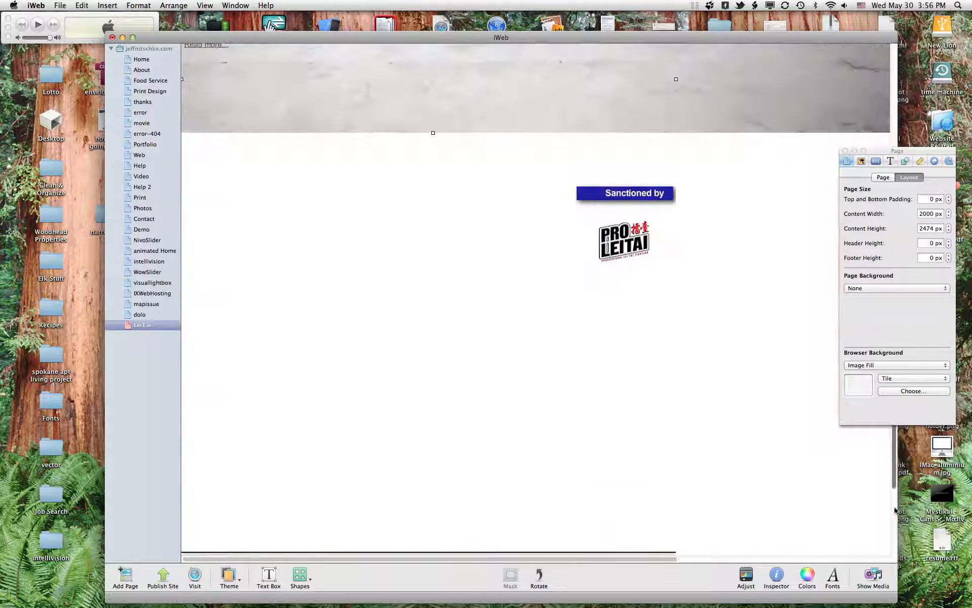
{"action": "scroll", "coordinate": [890, 501], "scroll_direction": "down", "scroll_amount": 3}
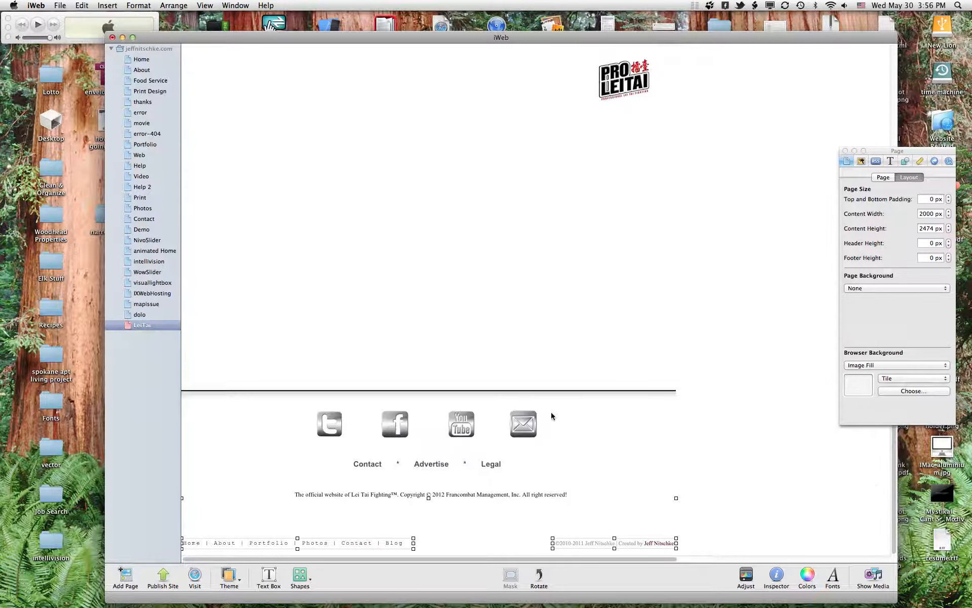
{"action": "scroll", "coordinate": [552, 413], "scroll_direction": "up", "scroll_amount": 15}
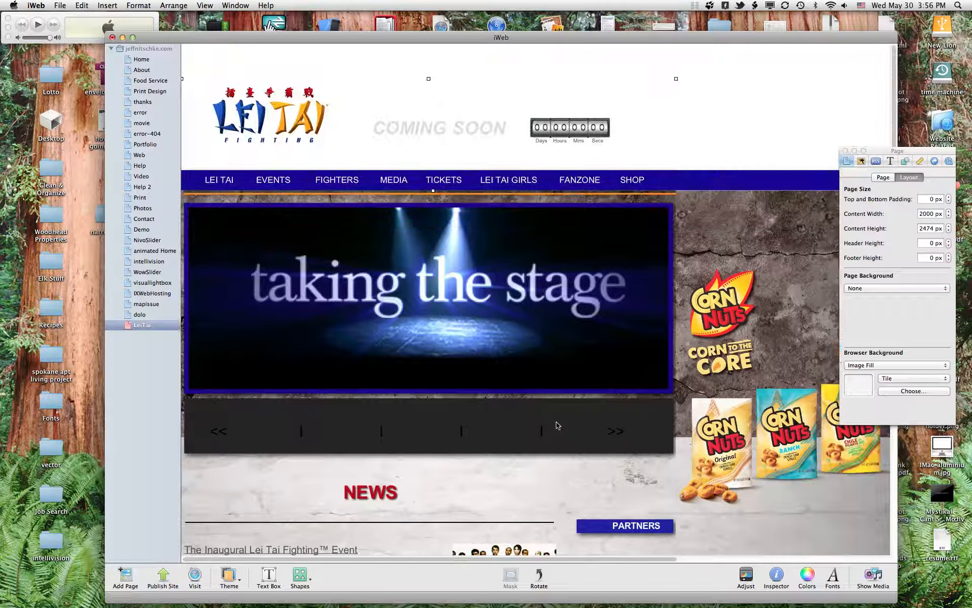
{"action": "scroll", "coordinate": [557, 425], "scroll_direction": "left", "scroll_amount": 1}
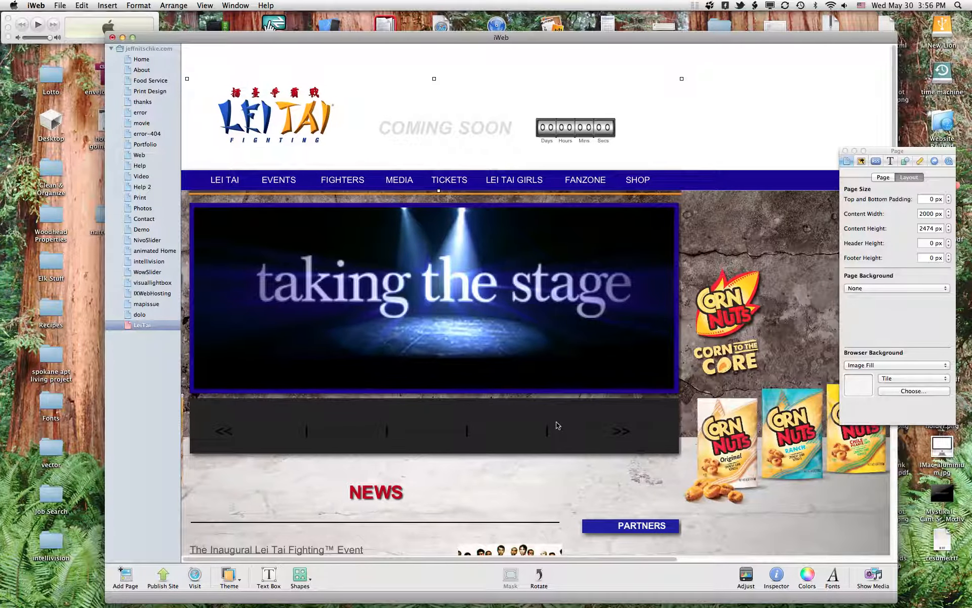
{"action": "scroll", "coordinate": [556, 423], "scroll_direction": "left", "scroll_amount": 2}
{"action": "scroll", "coordinate": [556, 422], "scroll_direction": "left", "scroll_amount": 2}
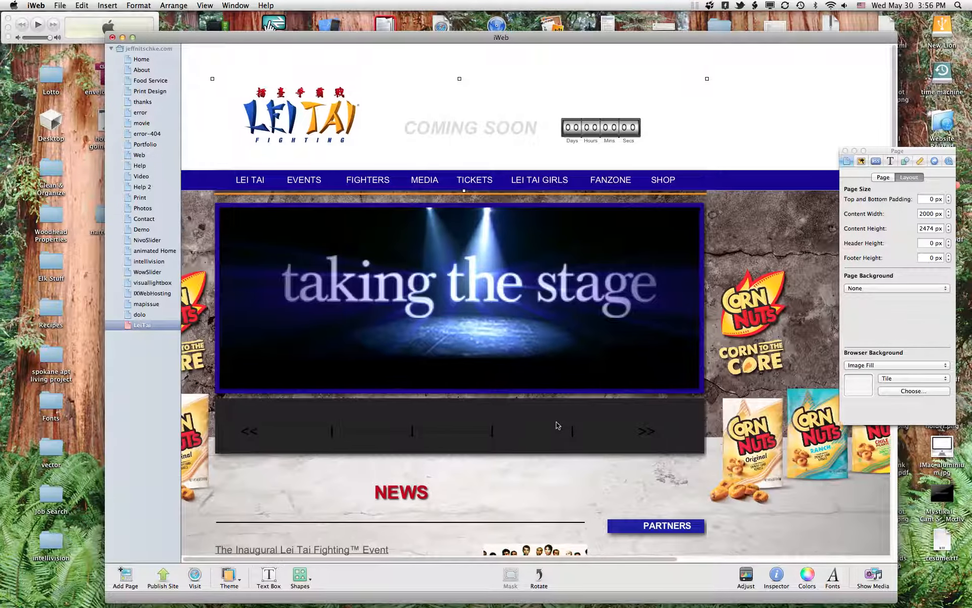
{"action": "scroll", "coordinate": [557, 424], "scroll_direction": "left", "scroll_amount": 2}
{"action": "scroll", "coordinate": [557, 425], "scroll_direction": "left", "scroll_amount": 2}
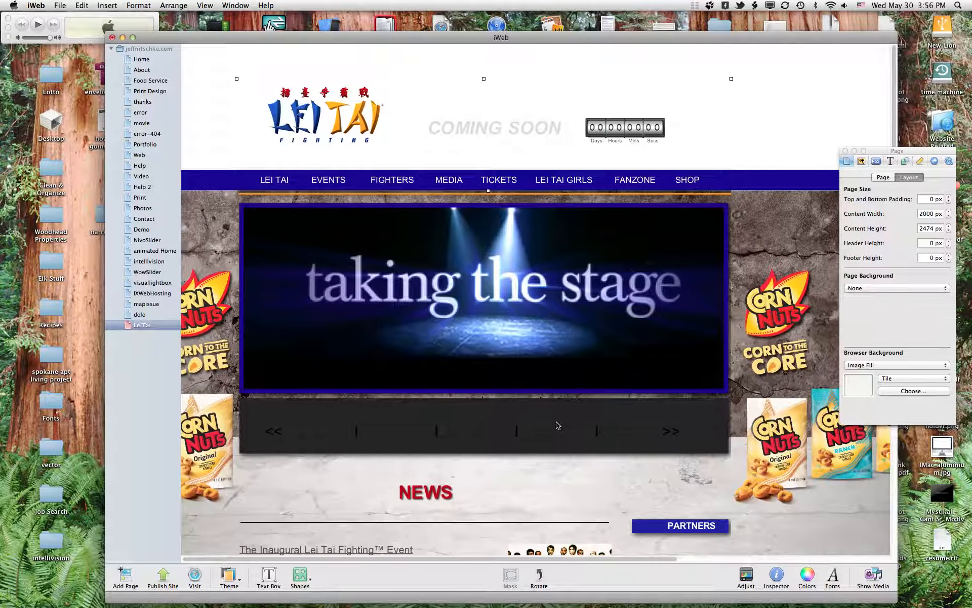
{"action": "scroll", "coordinate": [556, 425], "scroll_direction": "left", "scroll_amount": 2}
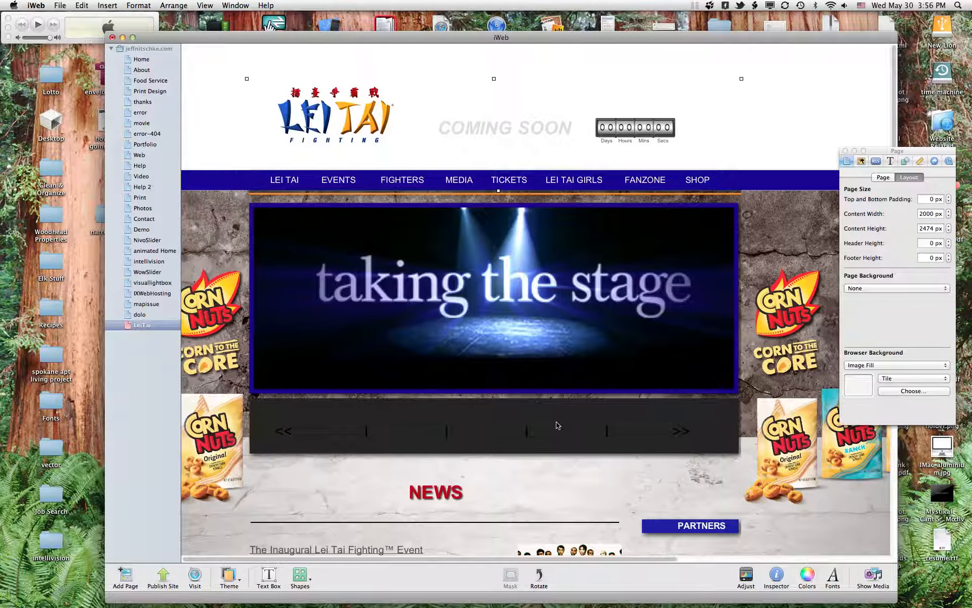
{"action": "scroll", "coordinate": [558, 425], "scroll_direction": "left", "scroll_amount": 2}
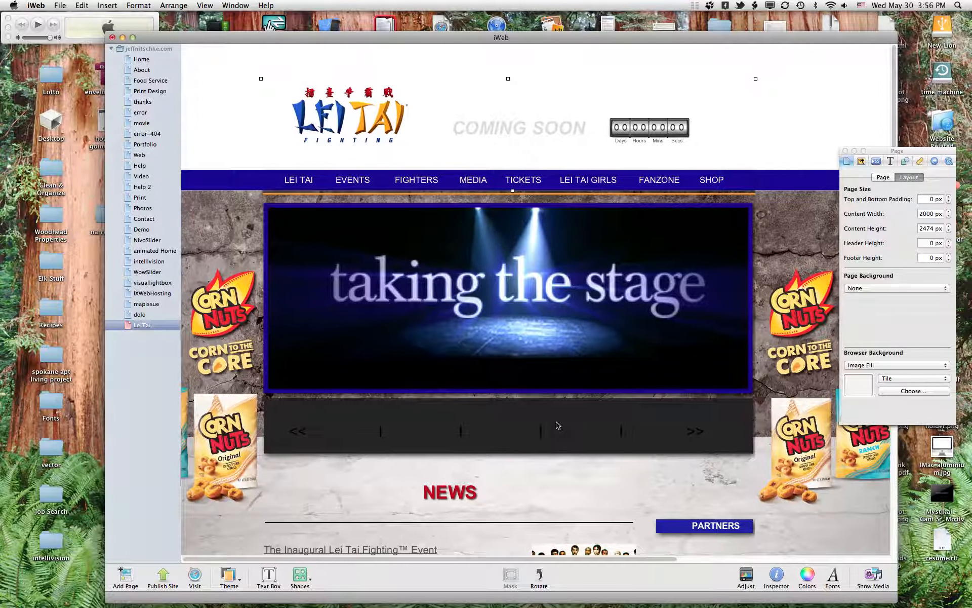
{"action": "scroll", "coordinate": [557, 425], "scroll_direction": "left", "scroll_amount": 1}
{"action": "scroll", "coordinate": [558, 426], "scroll_direction": "left", "scroll_amount": 1}
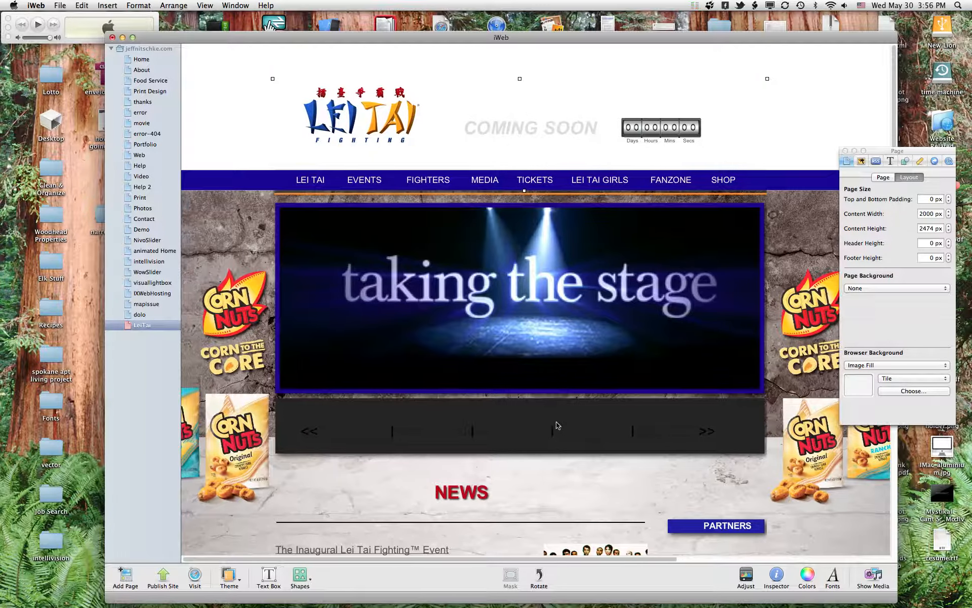
{"action": "scroll", "coordinate": [556, 422], "scroll_direction": "left", "scroll_amount": 2}
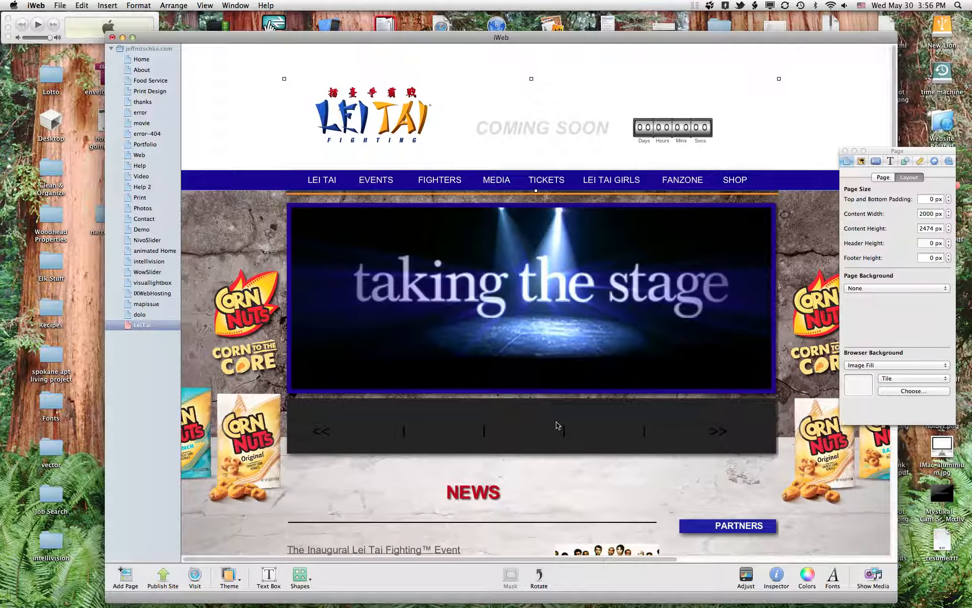
{"action": "scroll", "coordinate": [557, 425], "scroll_direction": "left", "scroll_amount": 1}
{"action": "scroll", "coordinate": [556, 426], "scroll_direction": "left", "scroll_amount": 2}
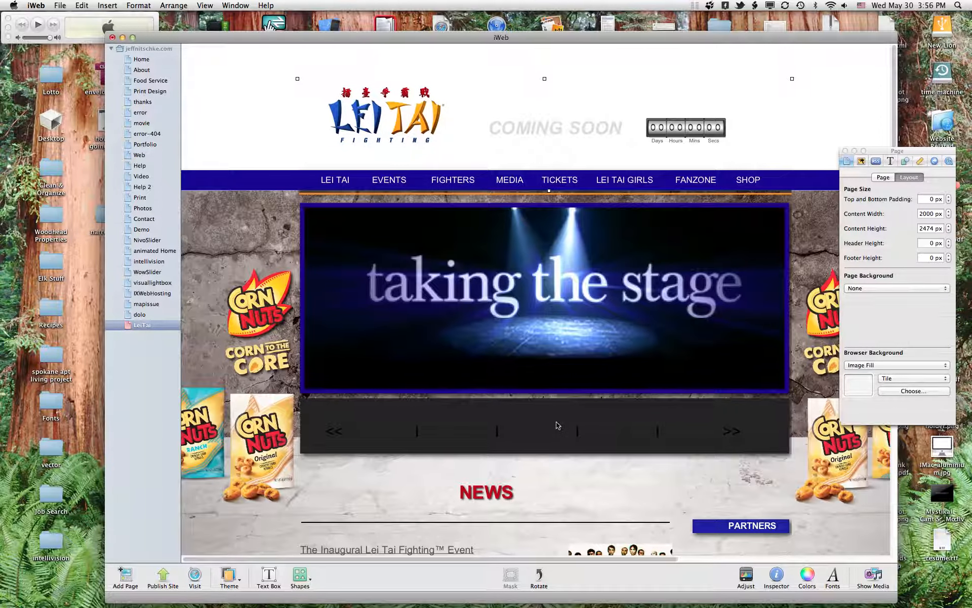
{"action": "scroll", "coordinate": [558, 425], "scroll_direction": "left", "scroll_amount": 3}
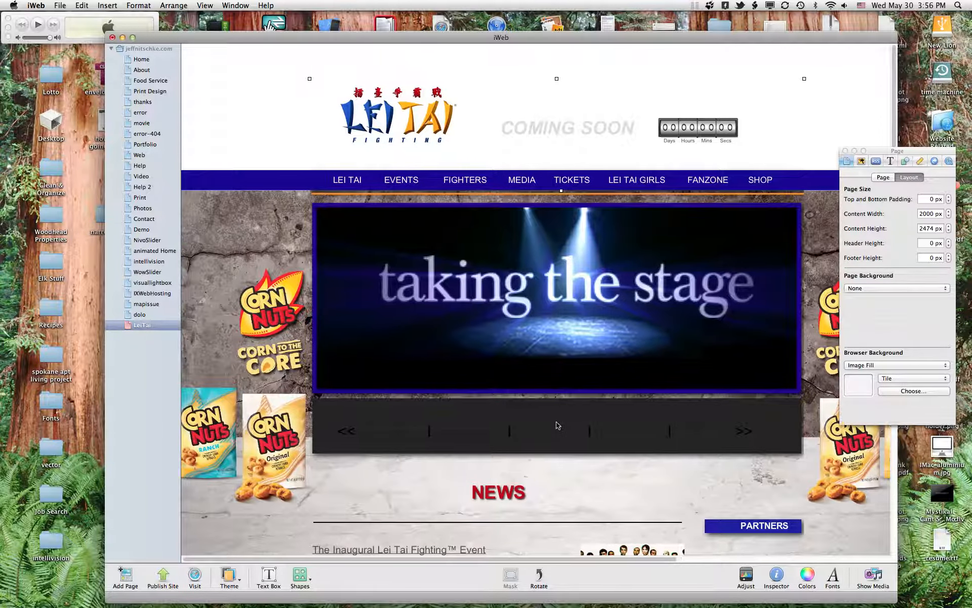
{"action": "scroll", "coordinate": [556, 425], "scroll_direction": "left", "scroll_amount": 3}
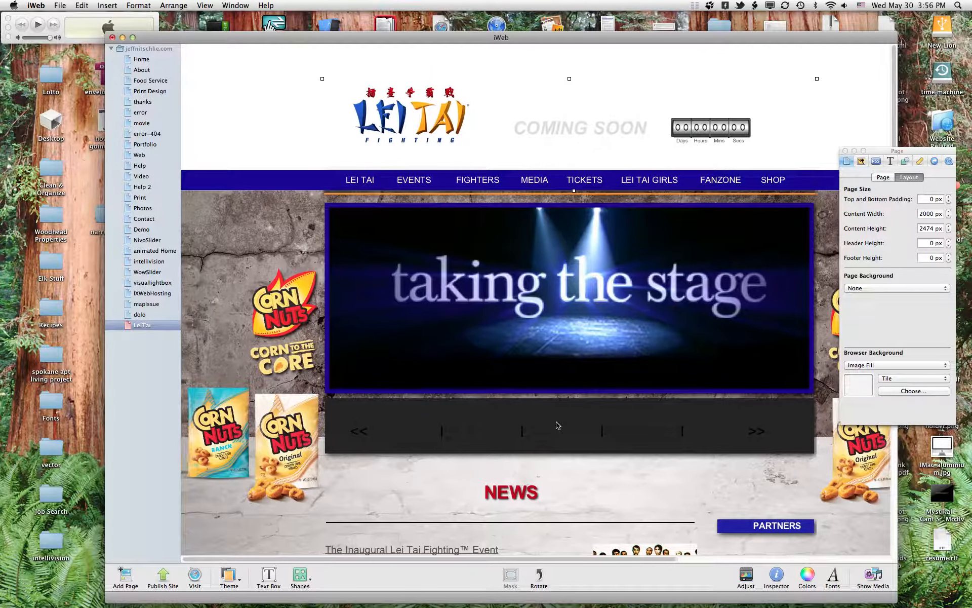
{"action": "scroll", "coordinate": [558, 425], "scroll_direction": "left", "scroll_amount": 3}
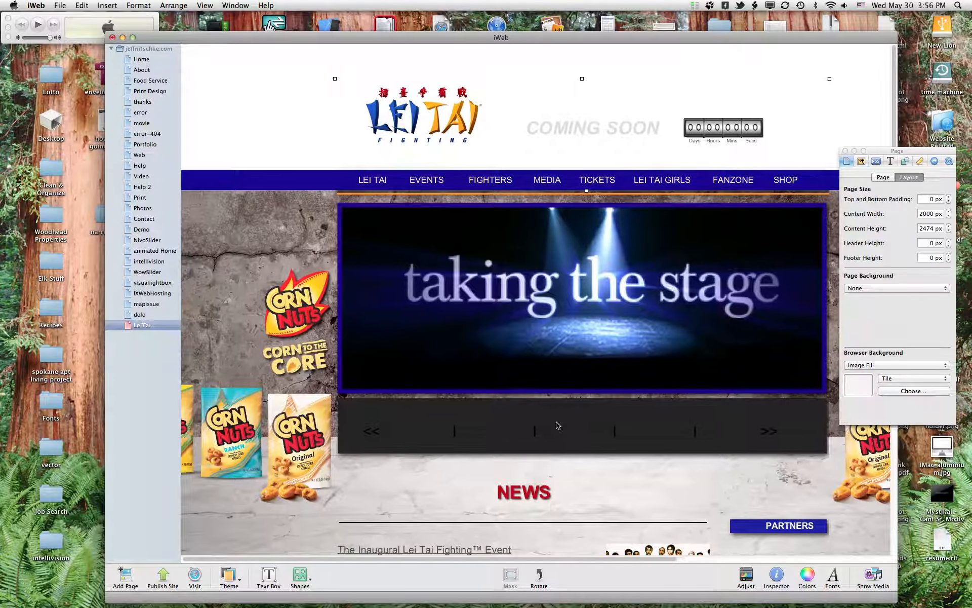
{"action": "scroll", "coordinate": [557, 422], "scroll_direction": "left", "scroll_amount": 2}
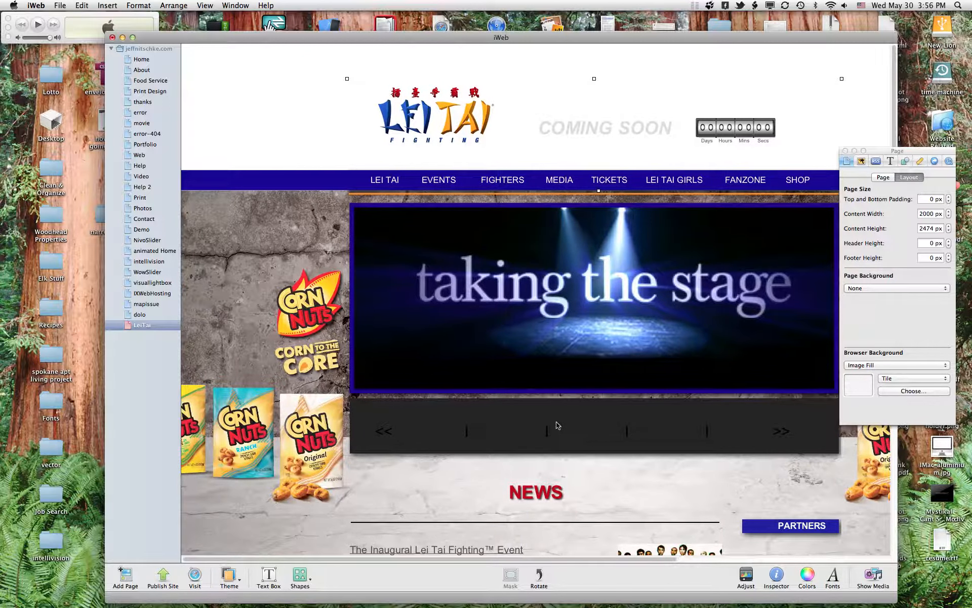
Step: Check which screen resolution the display is using
{"action": "left_click", "coordinate": [769, 6]}
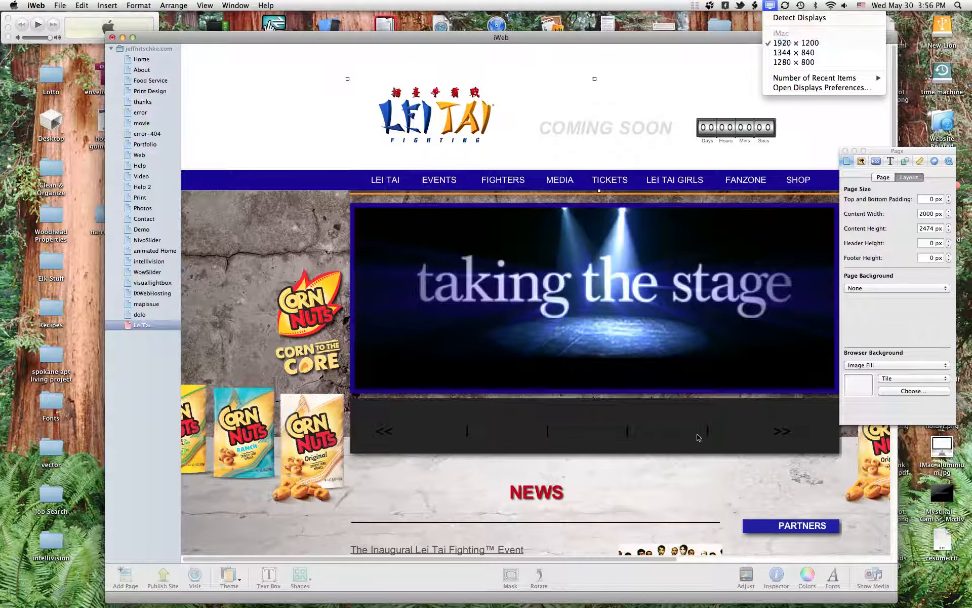
{"action": "left_click", "coordinate": [741, 491]}
Step: Shift all selected objects right together until the wall image's left edge lines up with the page's left edge
{"action": "key", "text": "Right"}
{"action": "key", "text": "Right"}
{"action": "key", "text": "Right"}
{"action": "key", "text": "Right"}
{"action": "key", "text": "Right"}
{"action": "key", "text": "Right"}
{"action": "key", "text": "Right"}
{"action": "key", "text": "Right"}
{"action": "key", "text": "Right"}
{"action": "key", "text": "Right"}
{"action": "key", "text": "Right"}
{"action": "key", "text": "Right"}
{"action": "key", "text": "Right"}
{"action": "key", "text": "Right"}
{"action": "key", "text": "Right"}
{"action": "key", "text": "Right"}
{"action": "key", "text": "Right"}
{"action": "key", "text": "Right"}
{"action": "key", "text": "Right"}
{"action": "key", "text": "Right"}
{"action": "key", "text": "Right"}
{"action": "key", "text": "Right"}
{"action": "key", "text": "Right"}
{"action": "key", "text": "Right"}
{"action": "key", "text": "Right"}
{"action": "key", "text": "Right"}
{"action": "key", "text": "Right"}
{"action": "key", "text": "Right"}
{"action": "key", "text": "Right"}
{"action": "key", "text": "Right"}
{"action": "key", "text": "Right"}
{"action": "key", "text": "Right"}
{"action": "key", "text": "Right"}
{"action": "key", "text": "Right"}
{"action": "key", "text": "Right"}
{"action": "key", "text": "Right"}
{"action": "key", "text": "Right"}
{"action": "key", "text": "Right"}
{"action": "key", "text": "Right"}
{"action": "key", "text": "Right"}
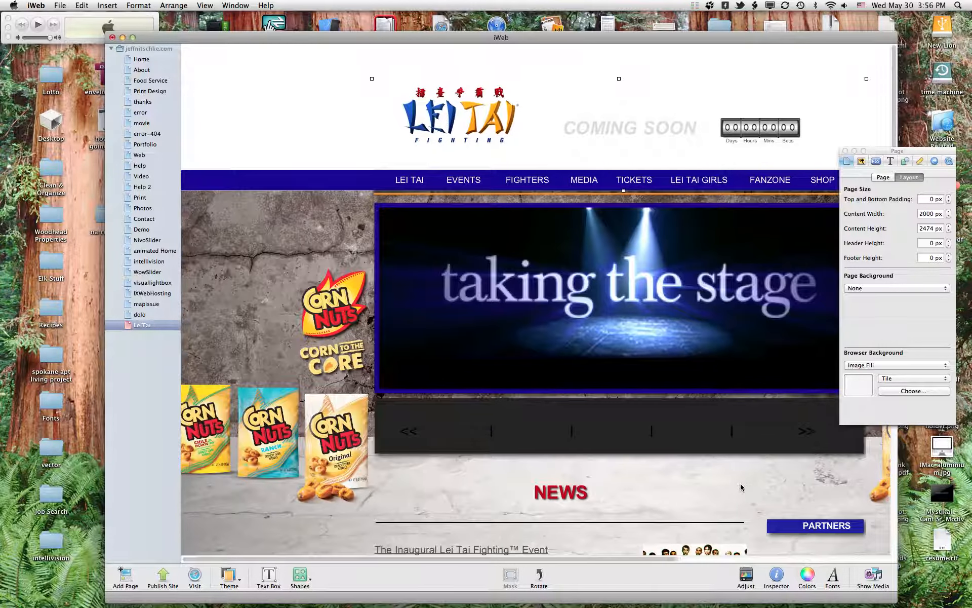
{"action": "key", "text": "Right"}
{"action": "key", "text": "Right"}
{"action": "key", "text": "Right"}
{"action": "key", "text": "Right"}
{"action": "key", "text": "Right"}
{"action": "key", "text": "Right"}
{"action": "key", "text": "Right"}
{"action": "key", "text": "Right"}
{"action": "key", "text": "Right"}
{"action": "key", "text": "Right"}
{"action": "key", "text": "Right"}
{"action": "key", "text": "Right"}
{"action": "key", "text": "Right"}
{"action": "key", "text": "Right"}
{"action": "key", "text": "Right"}
{"action": "key", "text": "Right"}
{"action": "key", "text": "Right"}
{"action": "key", "text": "Right"}
{"action": "key", "text": "Right"}
{"action": "key", "text": "Right"}
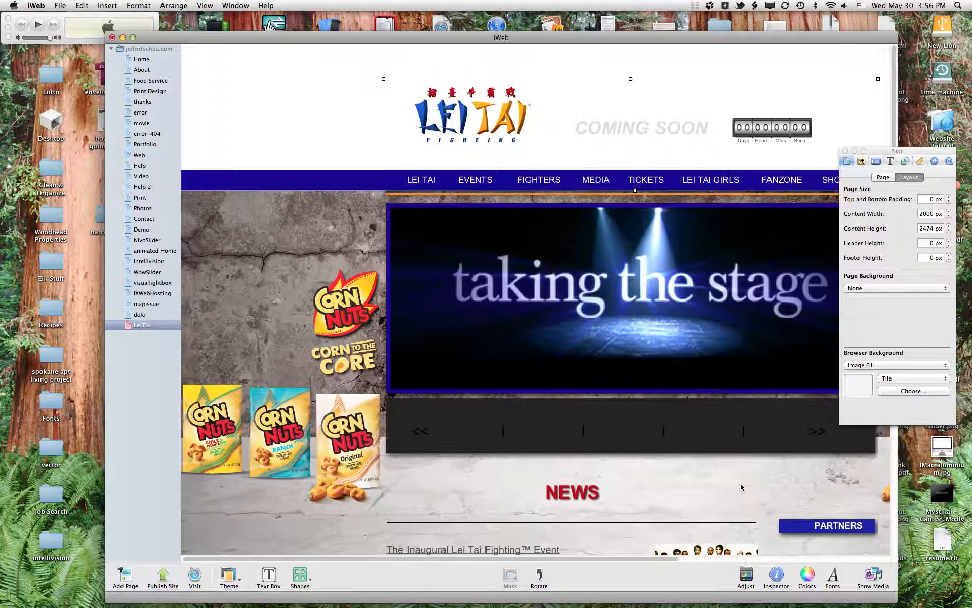
{"action": "key", "text": "Right"}
{"action": "key", "text": "Right"}
{"action": "key", "text": "Right"}
{"action": "key", "text": "Right"}
{"action": "key", "text": "Right"}
{"action": "key", "text": "Right"}
{"action": "key", "text": "Right"}
{"action": "key", "text": "Right"}
{"action": "key", "text": "Right"}
{"action": "key", "text": "Right"}
{"action": "key", "text": "Right"}
{"action": "key", "text": "Right"}
{"action": "key", "text": "Right"}
{"action": "key", "text": "Right"}
{"action": "key", "text": "Right"}
{"action": "key", "text": "Right"}
{"action": "key", "text": "Right"}
{"action": "key", "text": "Right"}
{"action": "key", "text": "Right"}
{"action": "key", "text": "Right"}
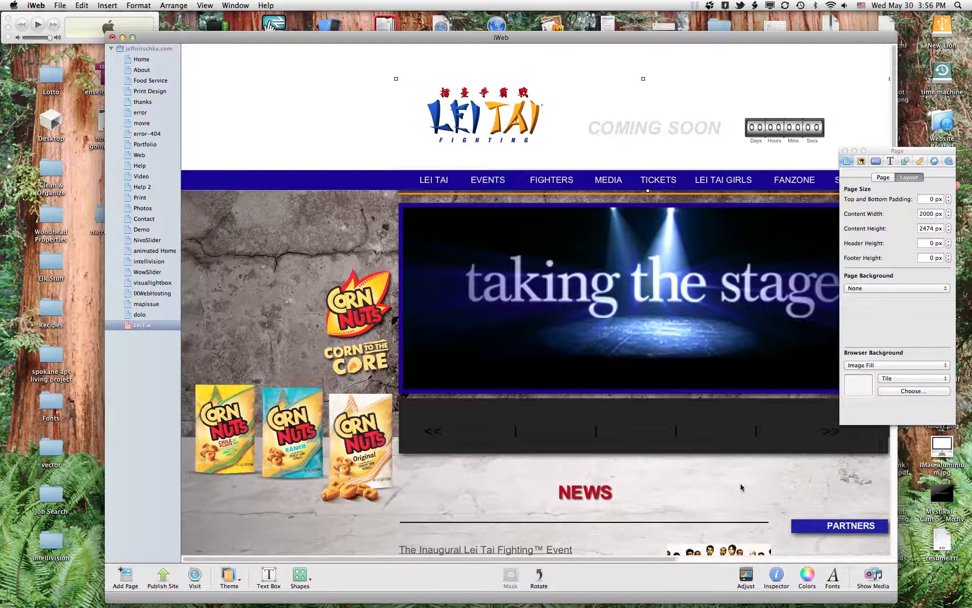
{"action": "key", "text": "Right"}
{"action": "key", "text": "Right"}
{"action": "key", "text": "Right"}
{"action": "key", "text": "Right"}
{"action": "key", "text": "Right"}
{"action": "key", "text": "Right"}
{"action": "key", "text": "Right"}
{"action": "key", "text": "Right"}
{"action": "key", "text": "Right"}
{"action": "key", "text": "Right"}
{"action": "key", "text": "Right"}
{"action": "key", "text": "Right"}
{"action": "key", "text": "Right"}
{"action": "key", "text": "Right"}
{"action": "key", "text": "Right"}
{"action": "key", "text": "Right"}
{"action": "key", "text": "Right"}
{"action": "key", "text": "Right"}
{"action": "key", "text": "Right"}
{"action": "key", "text": "Right"}
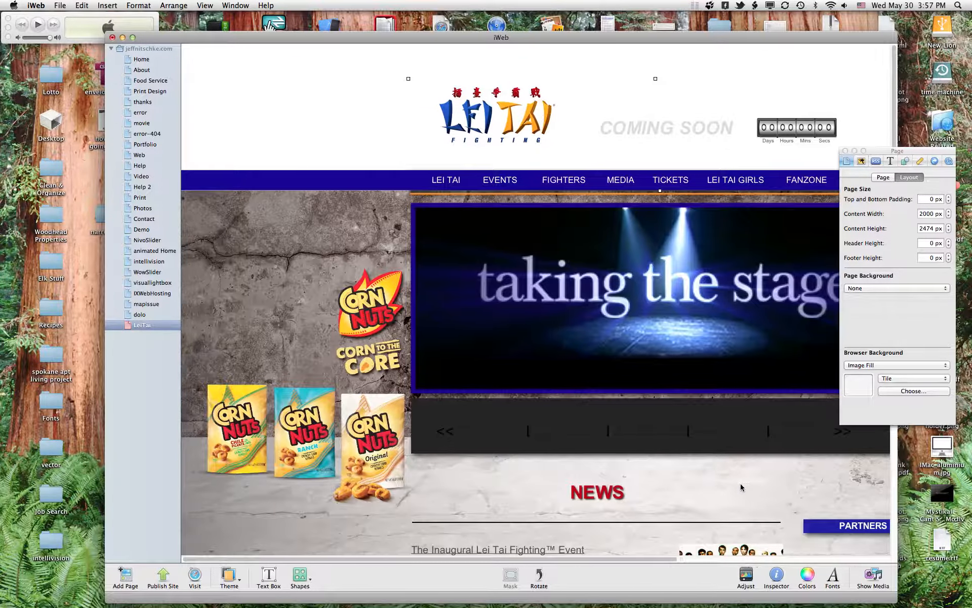
{"action": "key", "text": "Right"}
{"action": "key", "text": "Right"}
{"action": "key", "text": "Right"}
{"action": "key", "text": "Right"}
{"action": "key", "text": "Right"}
{"action": "key", "text": "Right"}
{"action": "key", "text": "Right"}
{"action": "key", "text": "Right"}
{"action": "key", "text": "Right"}
{"action": "key", "text": "Right"}
{"action": "key", "text": "Right"}
{"action": "key", "text": "Right"}
{"action": "key", "text": "Right"}
{"action": "key", "text": "Right"}
{"action": "key", "text": "Right"}
{"action": "key", "text": "Right"}
{"action": "key", "text": "Right"}
{"action": "key", "text": "Right"}
{"action": "key", "text": "Right"}
{"action": "key", "text": "Right"}
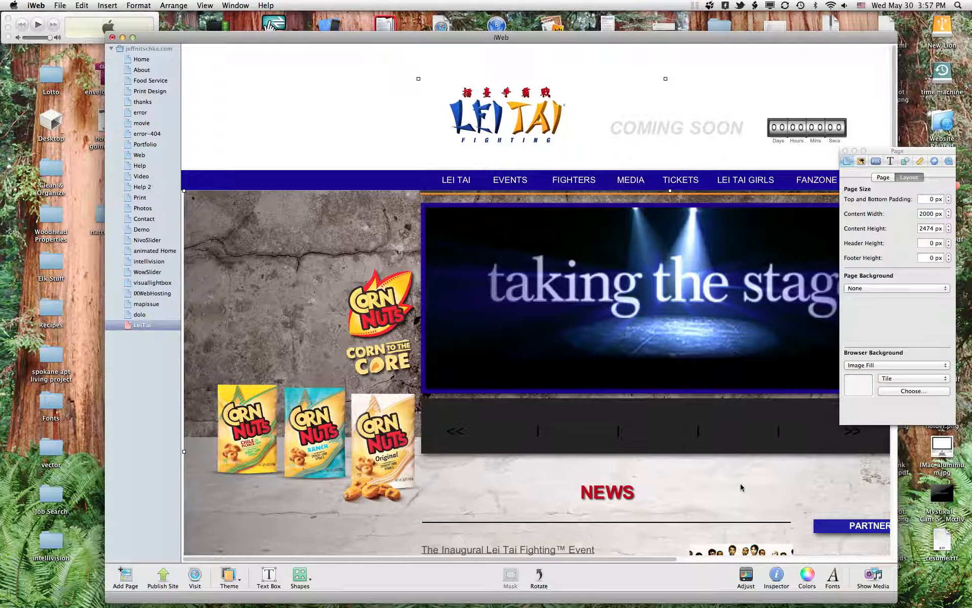
{"action": "key", "text": "Right"}
{"action": "key", "text": "Right"}
{"action": "key", "text": "Right"}
{"action": "key", "text": "Right"}
{"action": "key", "text": "Right"}
{"action": "key", "text": "Left"}
{"action": "key", "text": "Left"}
{"action": "key", "text": "Left"}
{"action": "key", "text": "Left"}
{"action": "key", "text": "Left"}
{"action": "key", "text": "Left"}
{"action": "key", "text": "Left"}
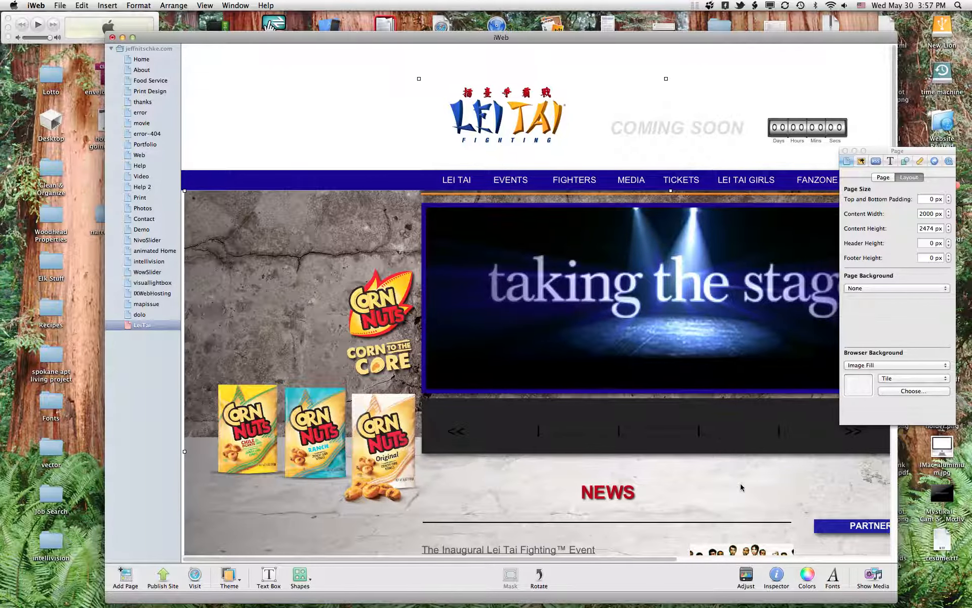
{"action": "key", "text": "Left"}
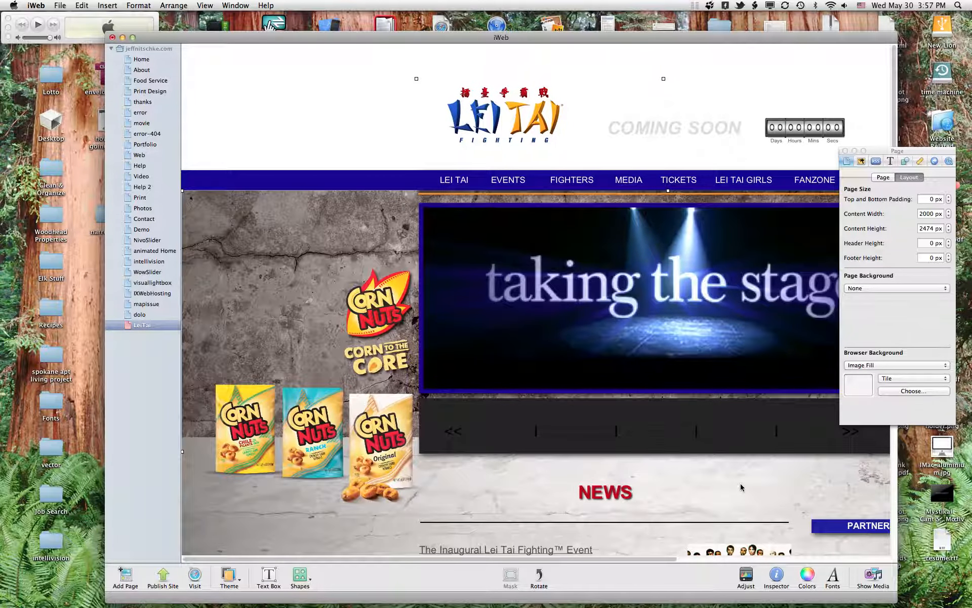
{"action": "key", "text": "Left"}
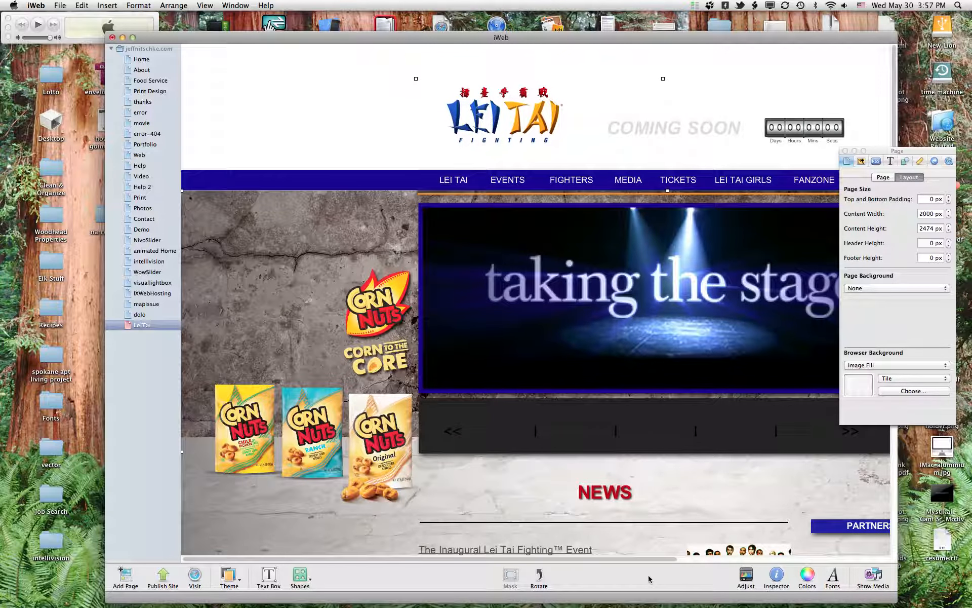
Step: Reduce the page's content width to 1921 px to fit the wall image's right edge
{"action": "left_click_drag", "start_coordinate": [655, 559], "coordinate": [966, 554]}
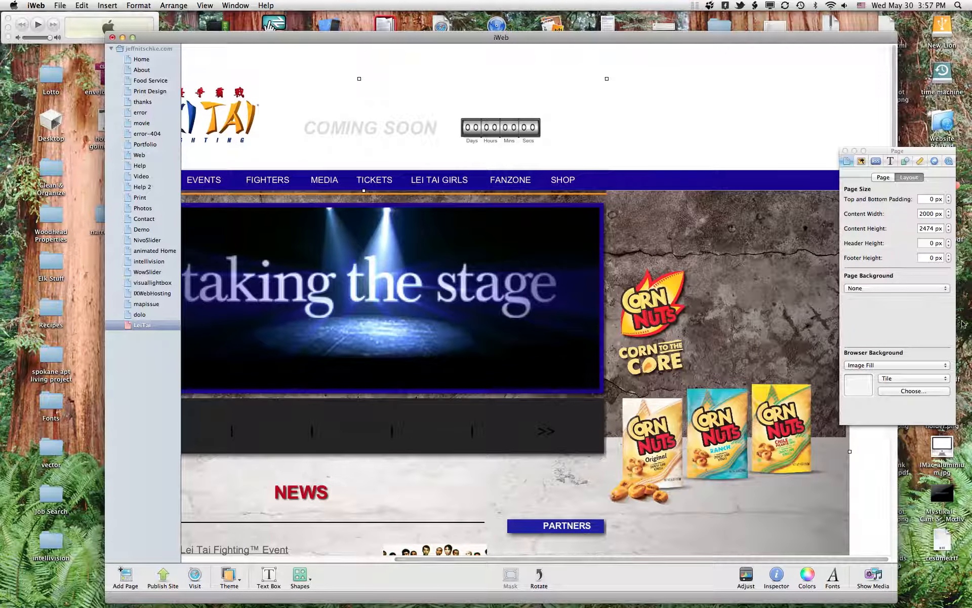
{"action": "left_click", "coordinate": [950, 216]}
{"action": "left_click", "coordinate": [949, 217]}
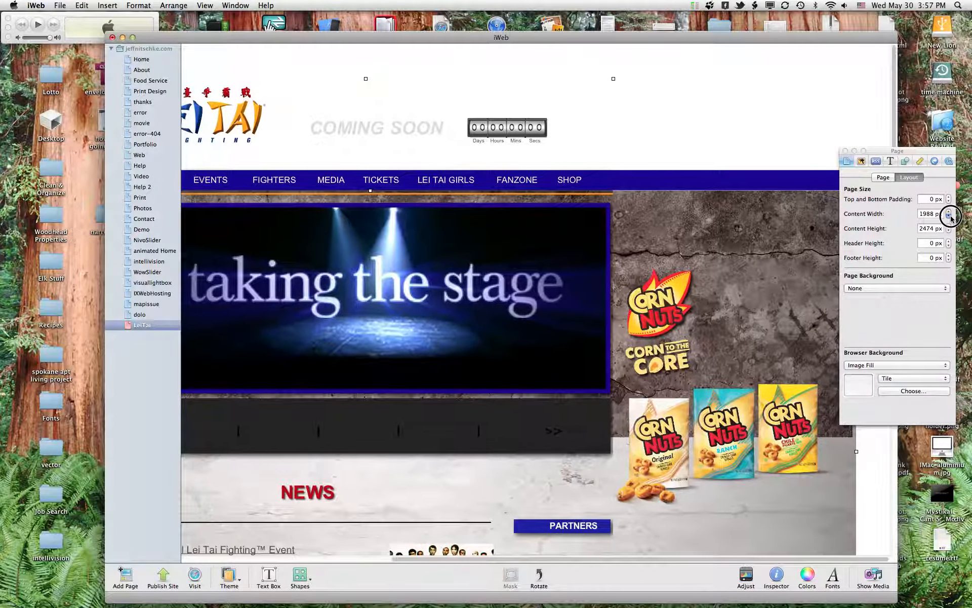
{"action": "left_click", "coordinate": [950, 217]}
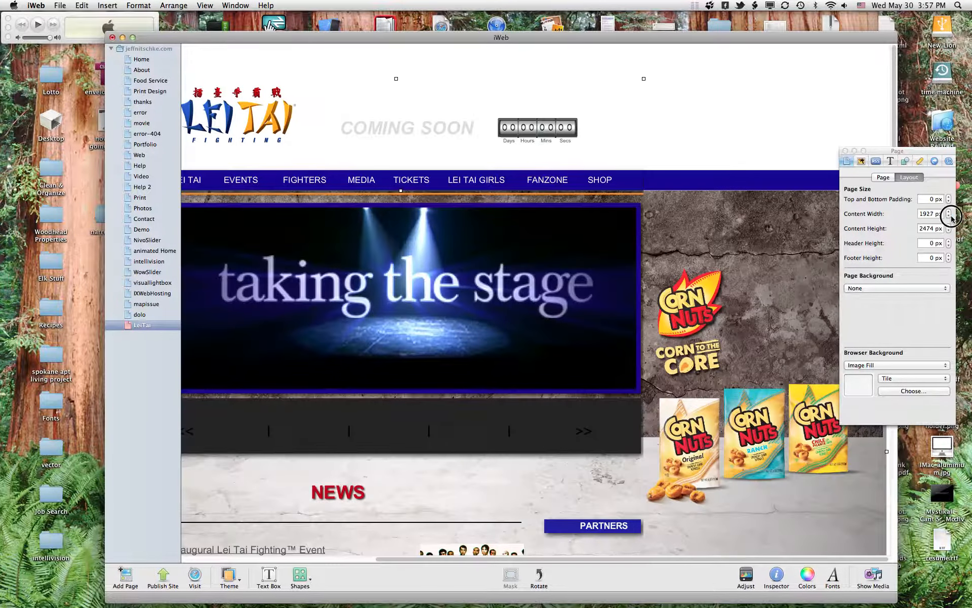
{"action": "left_click", "coordinate": [951, 216]}
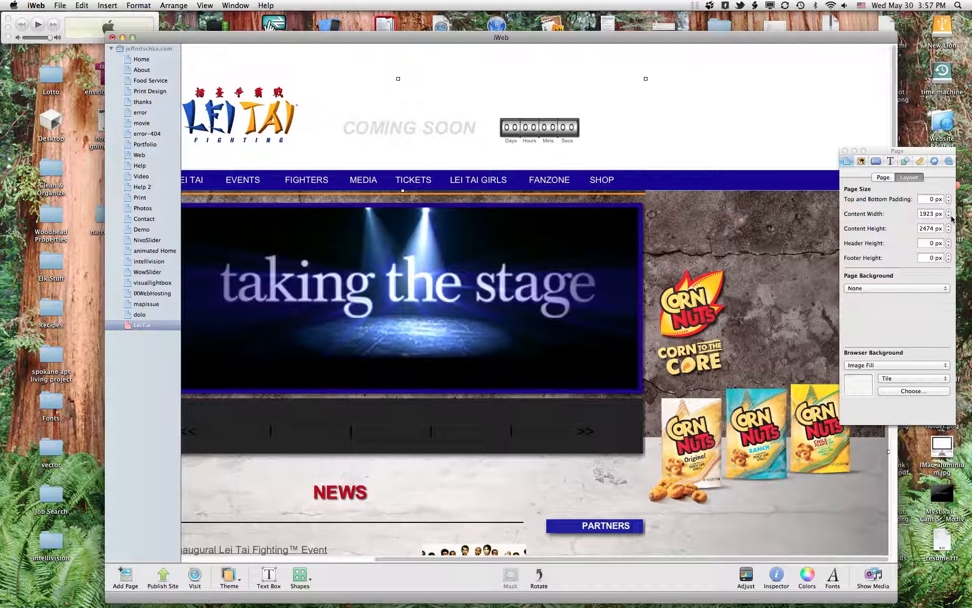
{"action": "left_click", "coordinate": [952, 217]}
{"action": "left_click", "coordinate": [952, 216]}
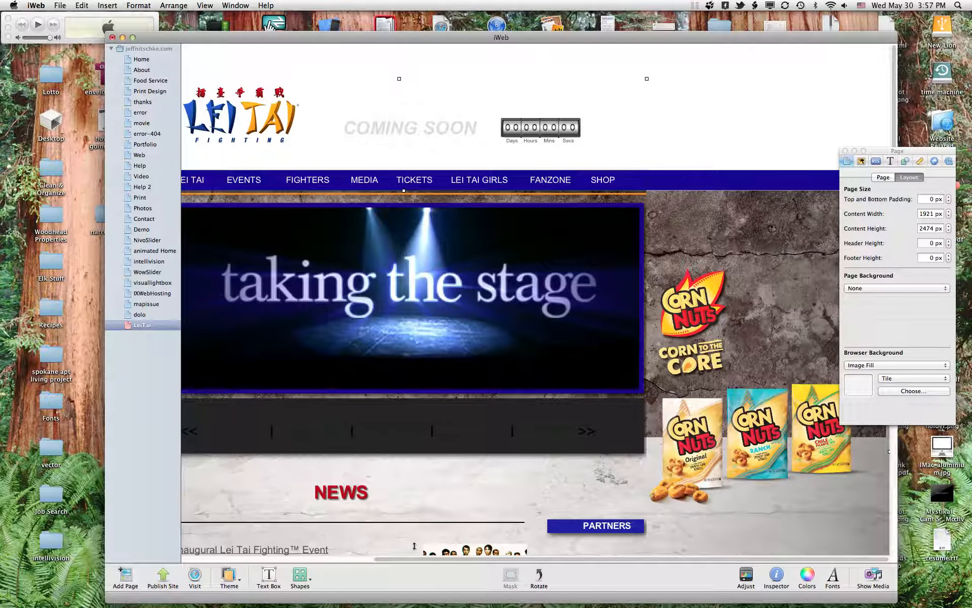
Step: Take the wall image out of the selection and shift the remaining page content right until it is centred between the Corn Nuts graphics
{"action": "left_click_drag", "start_coordinate": [583, 560], "coordinate": [590, 500]}
{"action": "left_click", "coordinate": [751, 119]}
{"action": "key", "text": "Right"}
{"action": "key", "text": "Right"}
{"action": "key", "text": "Right"}
{"action": "key", "text": "Right"}
{"action": "key", "text": "Right"}
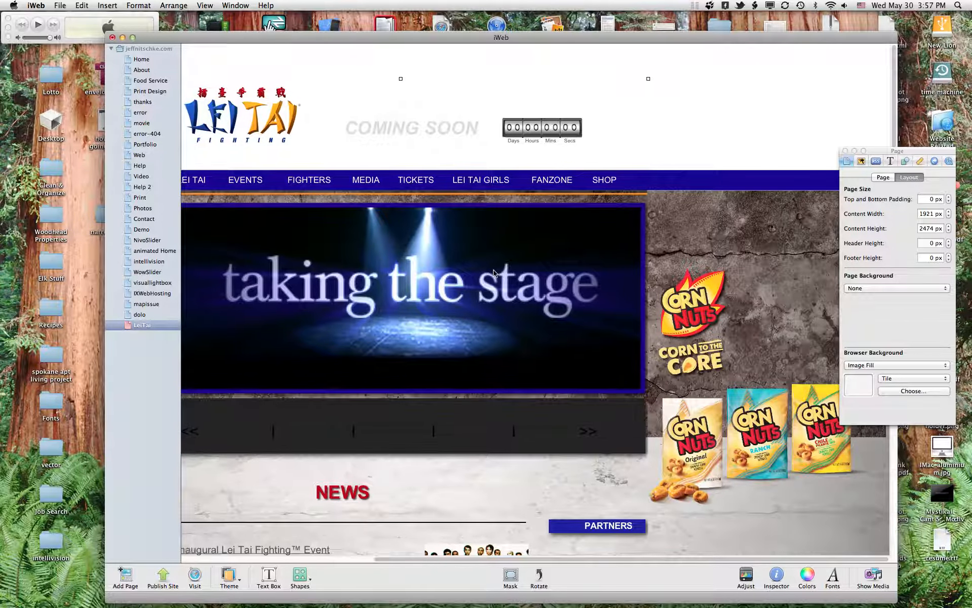
{"action": "key", "text": "Right"}
{"action": "key", "text": "Right"}
{"action": "key", "text": "Right"}
{"action": "key", "text": "Right"}
{"action": "key", "text": "Right"}
{"action": "key", "text": "Right"}
{"action": "key", "text": "Right"}
{"action": "key", "text": "Right"}
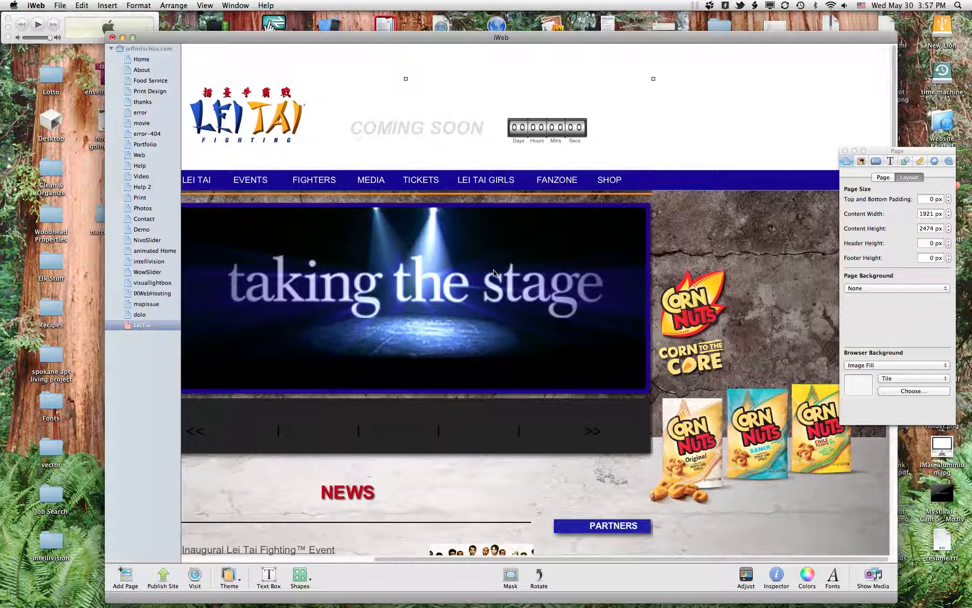
{"action": "key", "text": "Right"}
{"action": "left_click_drag", "start_coordinate": [688, 556], "coordinate": [595, 557]}
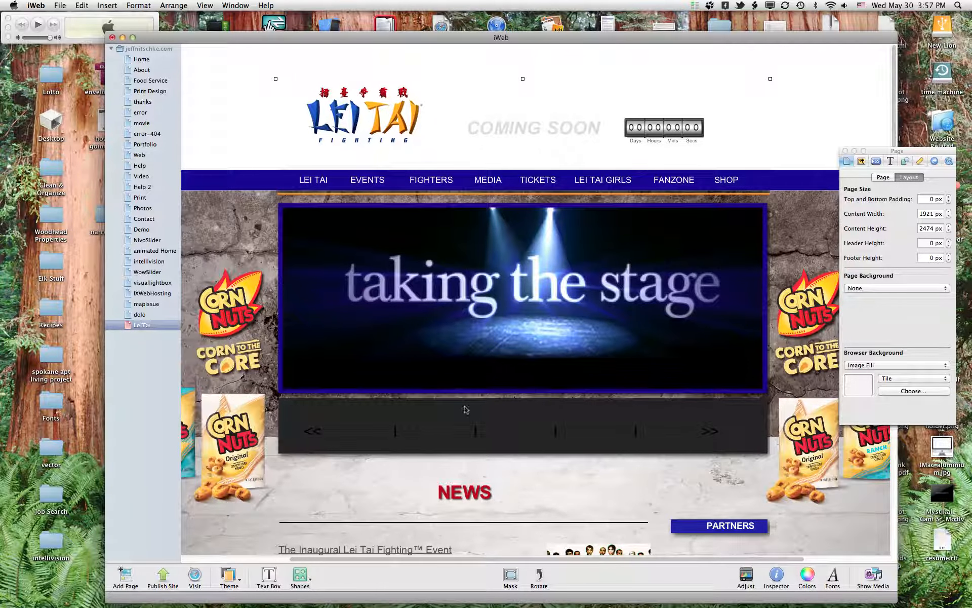
Step: Nudge the selected page content two increments left to fine-tune its centring between the Corn Nuts graphics, deselect it, and check the layout down to the footer
{"action": "key", "text": "Left"}
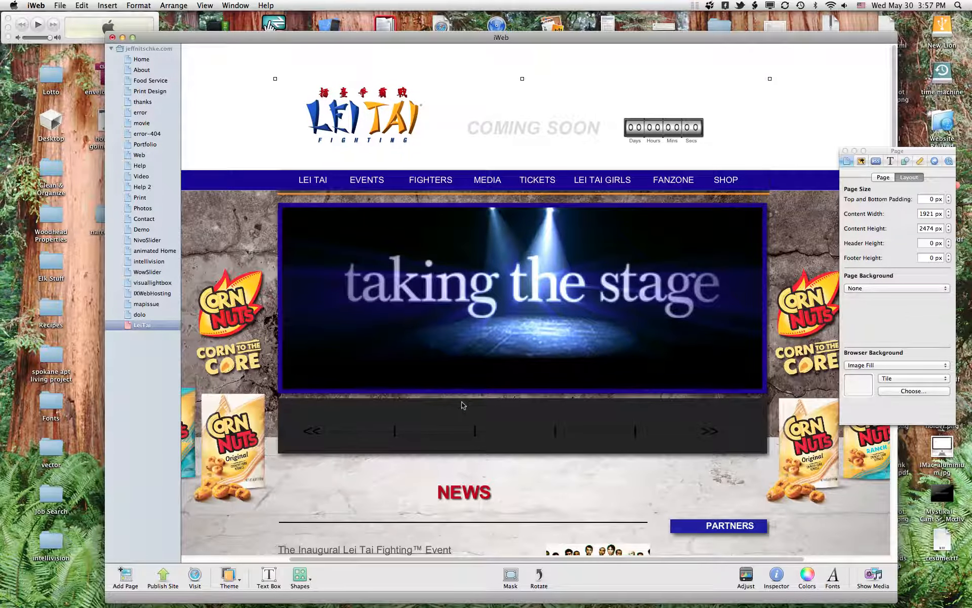
{"action": "key", "text": "Left"}
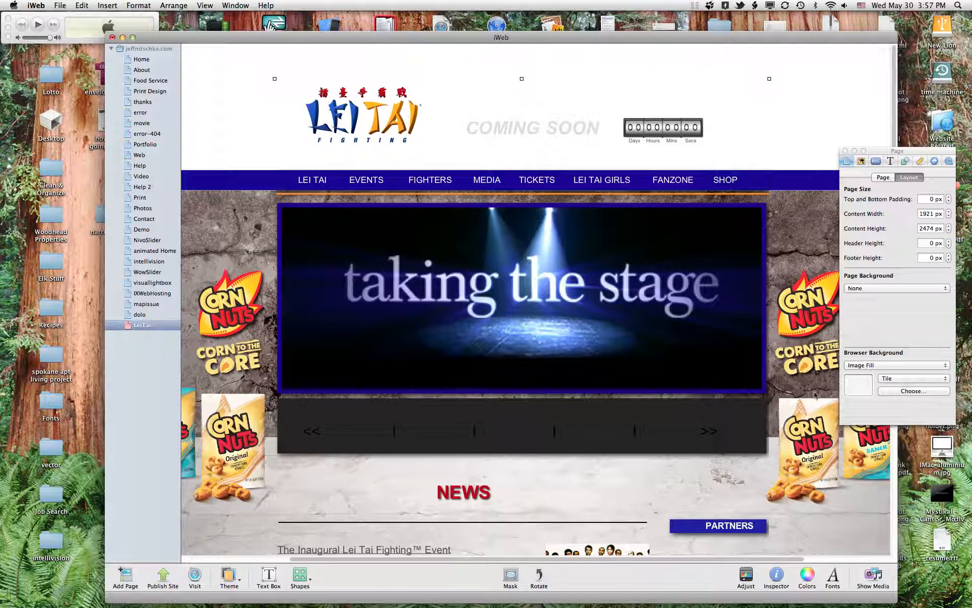
{"action": "left_click", "coordinate": [819, 111]}
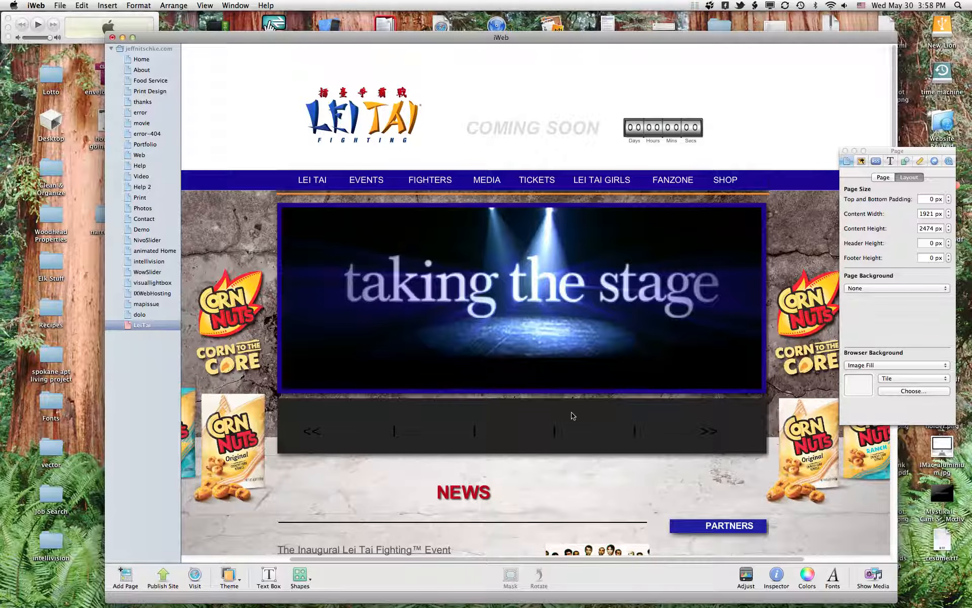
{"action": "scroll", "coordinate": [571, 414], "scroll_direction": "down", "scroll_amount": 10}
{"action": "scroll", "coordinate": [571, 415], "scroll_direction": "down", "scroll_amount": 5}
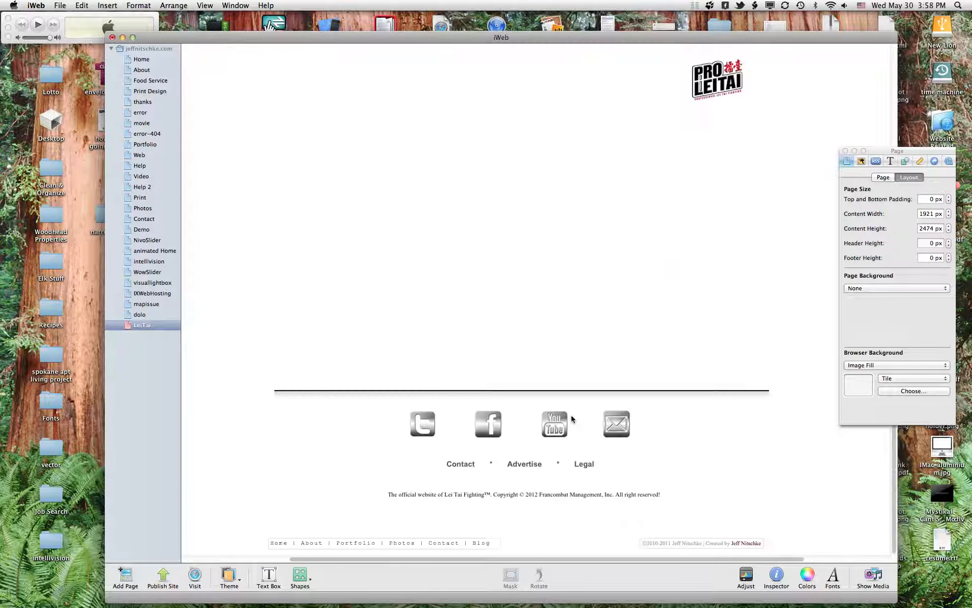
{"action": "scroll", "coordinate": [572, 416], "scroll_direction": "up", "scroll_amount": 15}
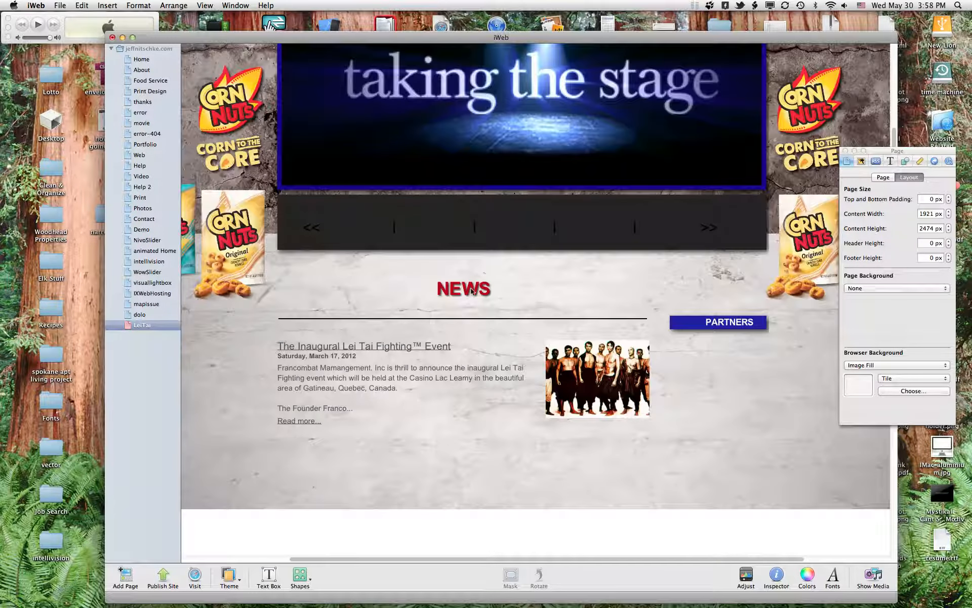
{"action": "scroll", "coordinate": [557, 390], "scroll_direction": "up", "scroll_amount": 5}
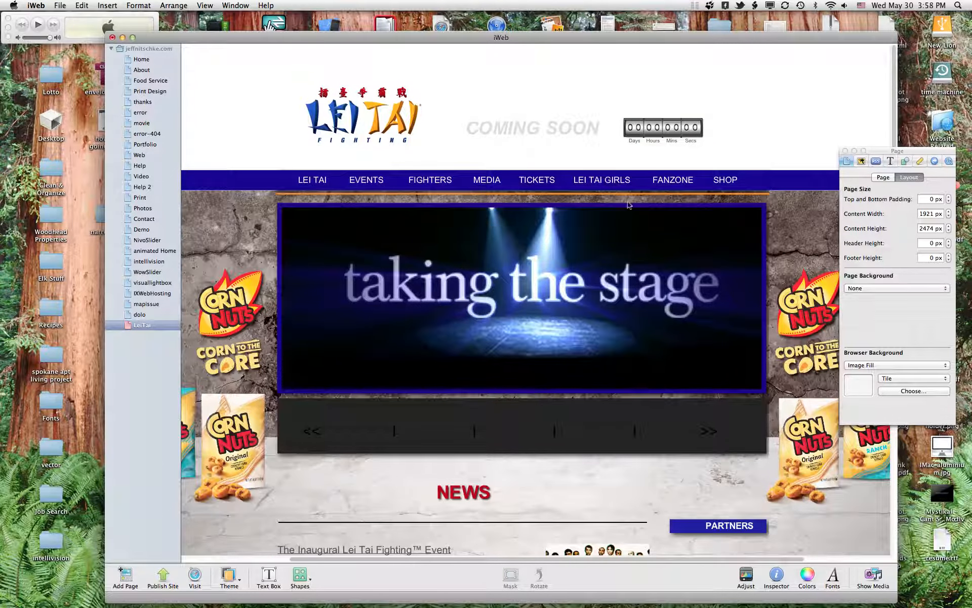